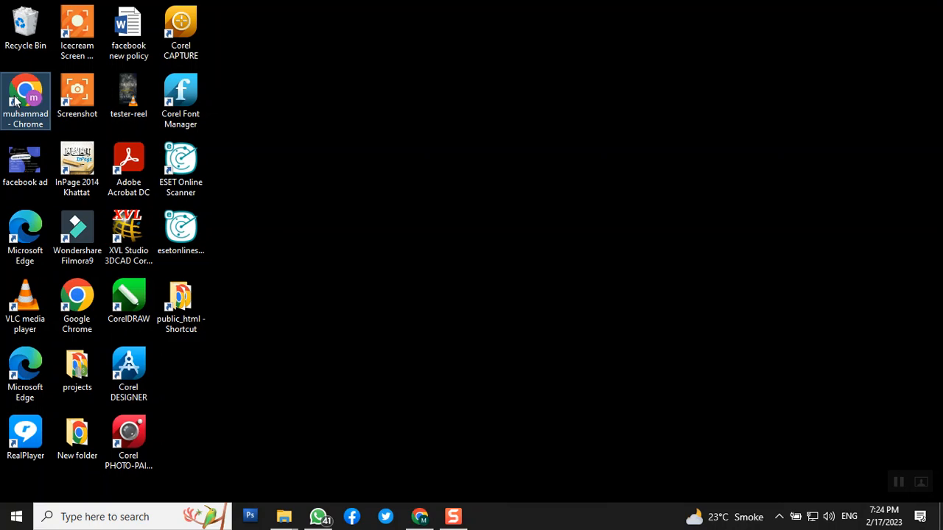
# Step: Open business.google.com in the browser
pyautogui.click(295, 34)
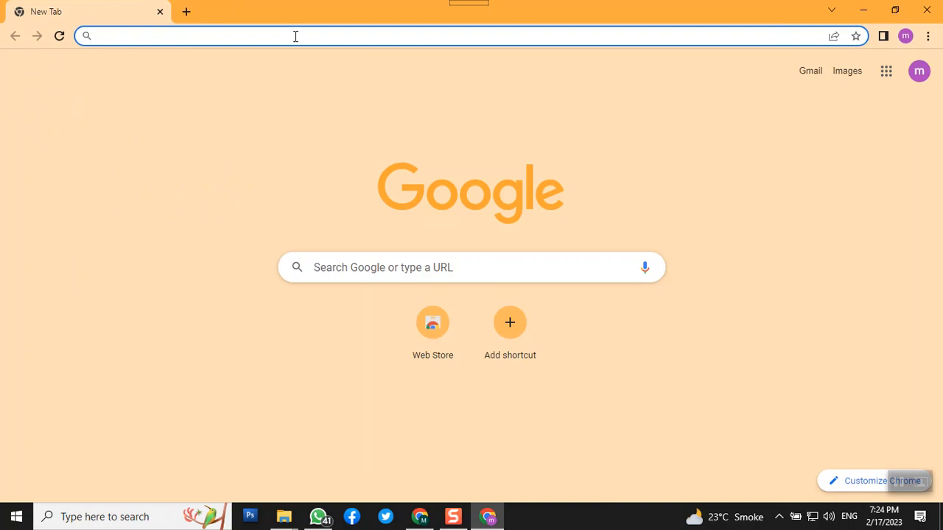
pyautogui.write('busine')
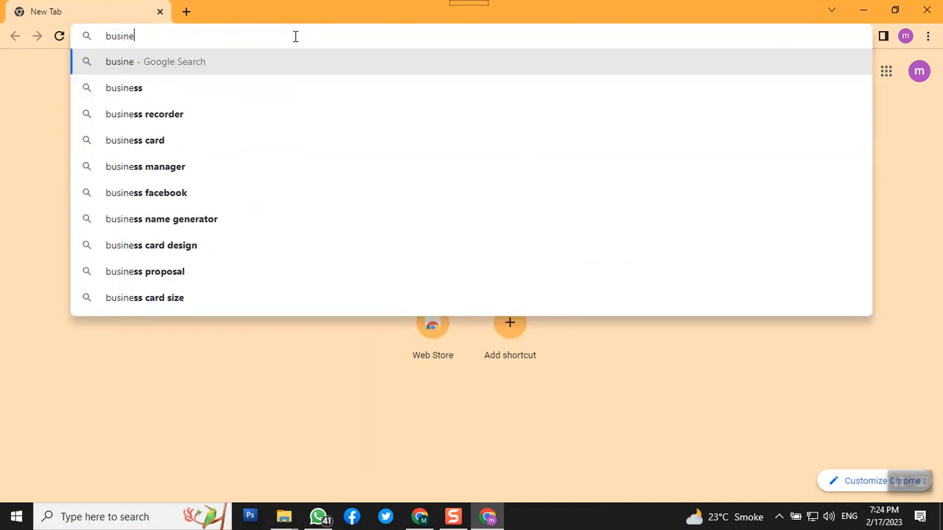
pyautogui.write('ss.google.co')
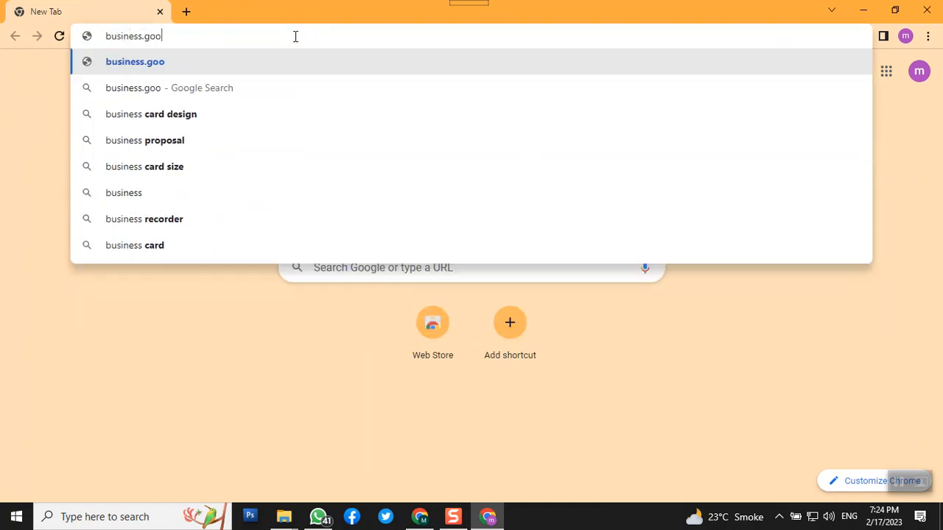
pyautogui.write('m')
pyautogui.press('Return')
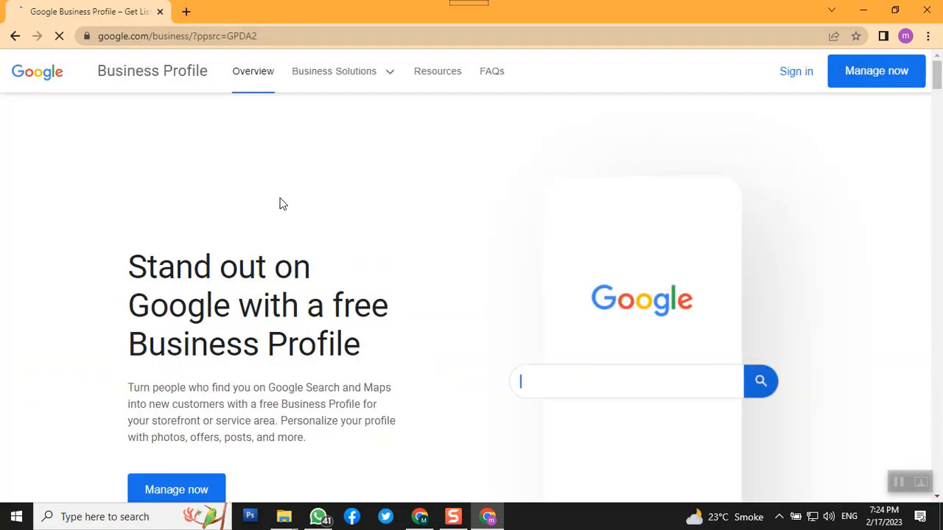
pyautogui.scroll(-2, 280, 203)
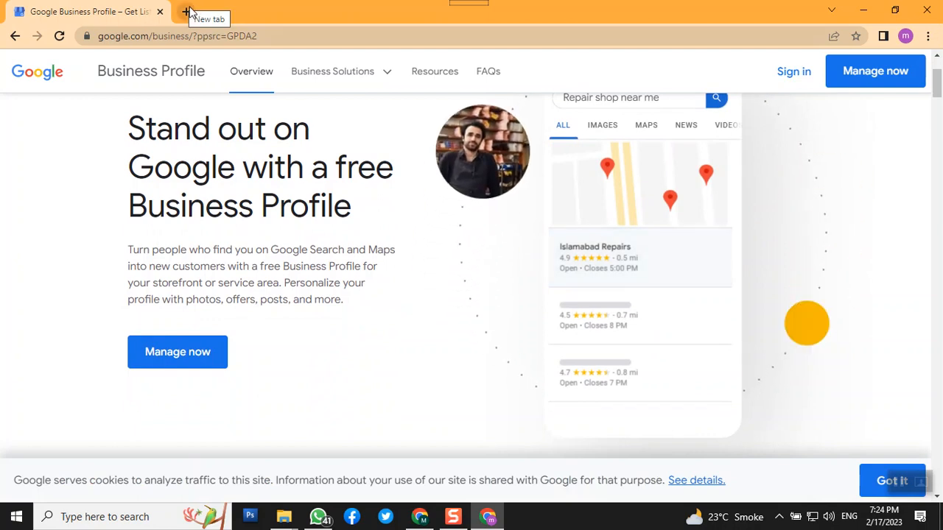
pyautogui.scroll(2, 208, 127)
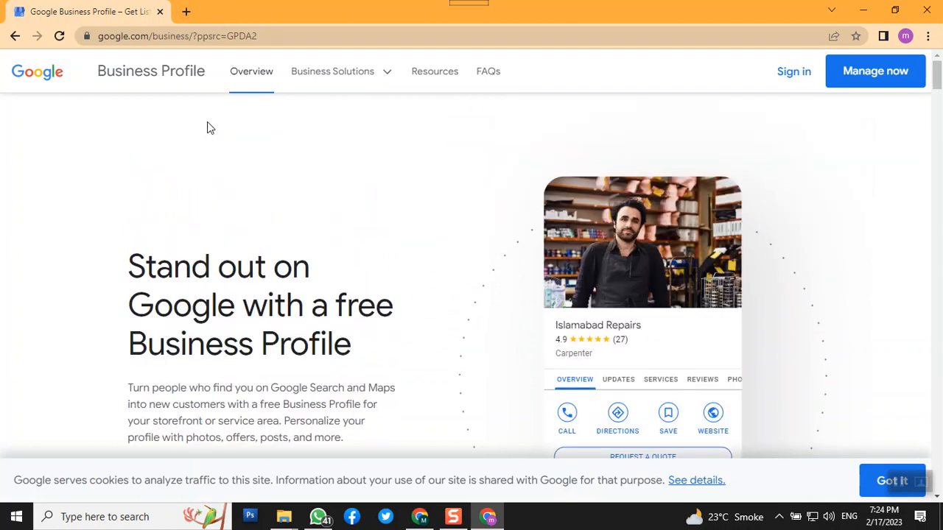
# Step: In a new tab, search for Google Maps and open its Add your business option
pyautogui.click(186, 12)
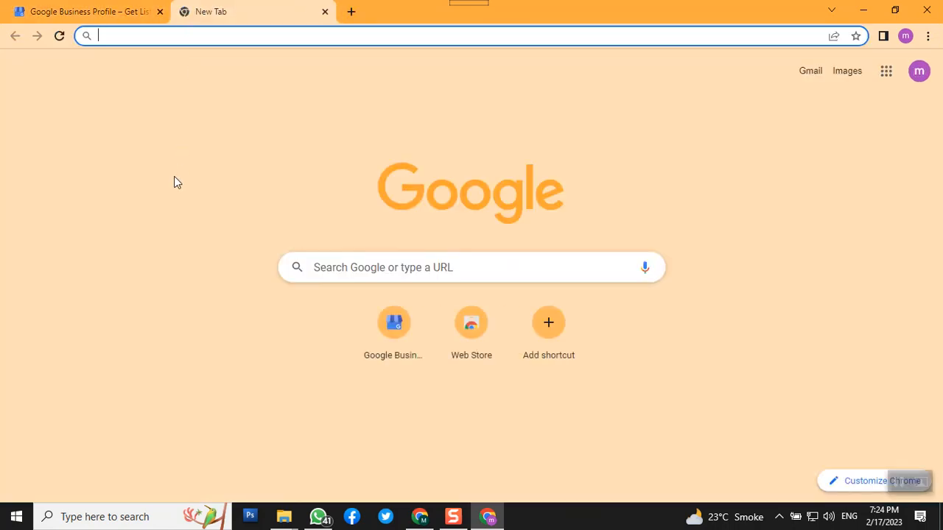
pyautogui.write('google map')
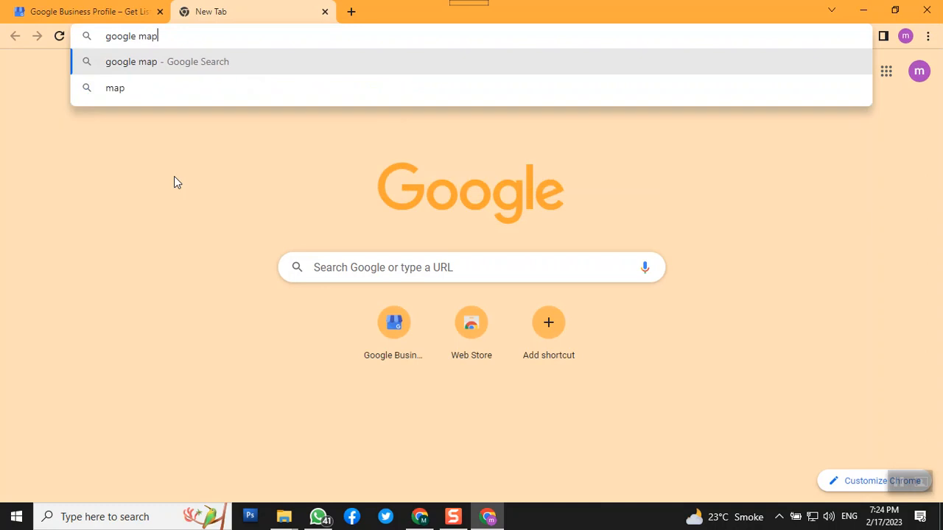
pyautogui.press('Return')
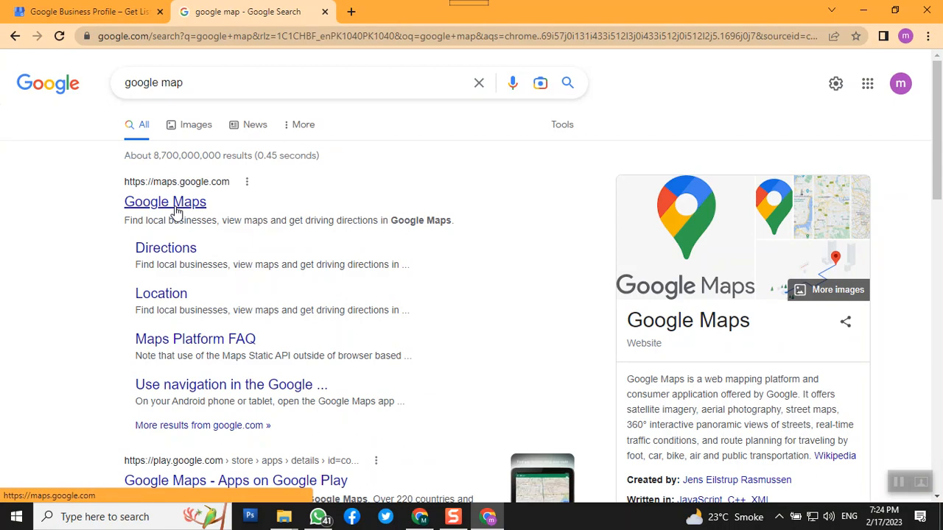
pyautogui.click(176, 210)
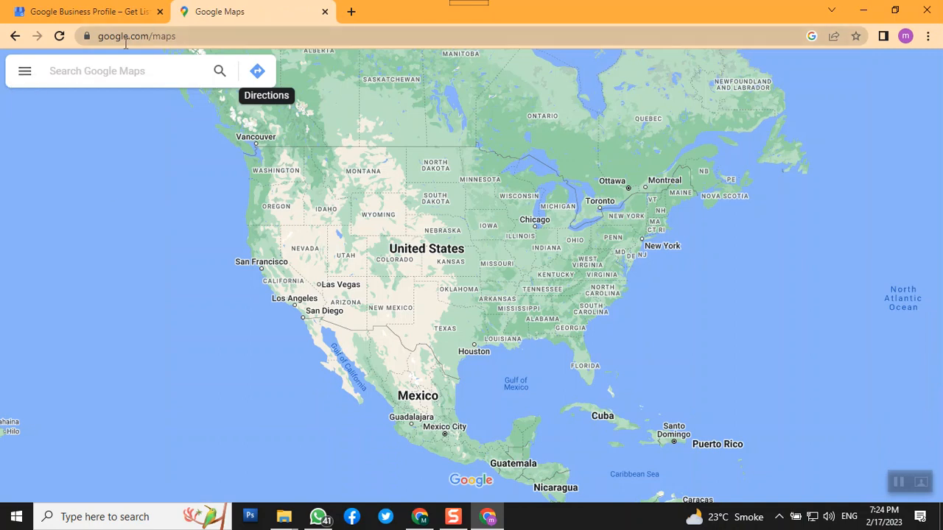
pyautogui.click(23, 77)
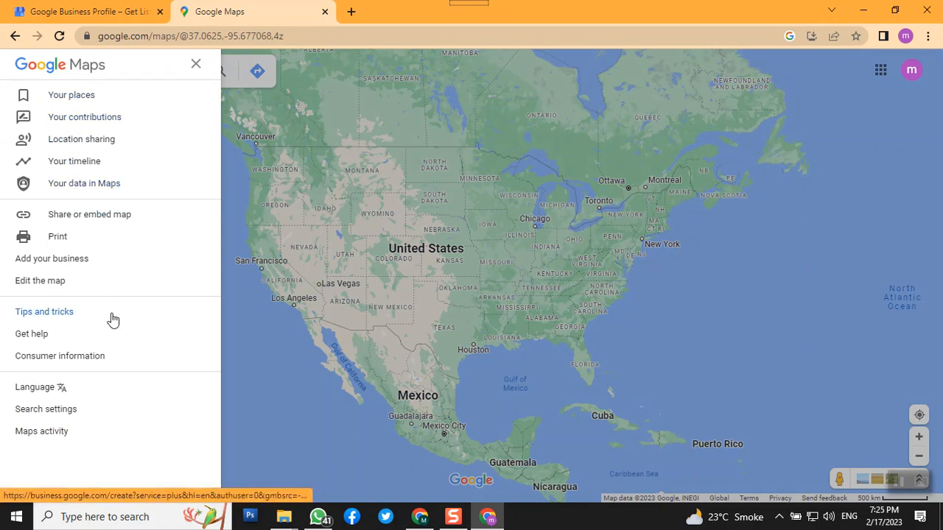
pyautogui.click(68, 266)
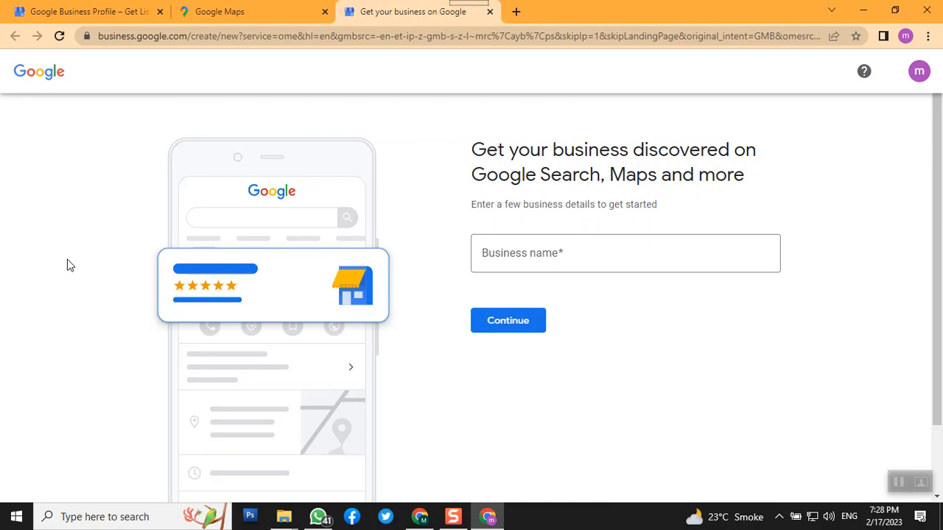
pyautogui.click(598, 255)
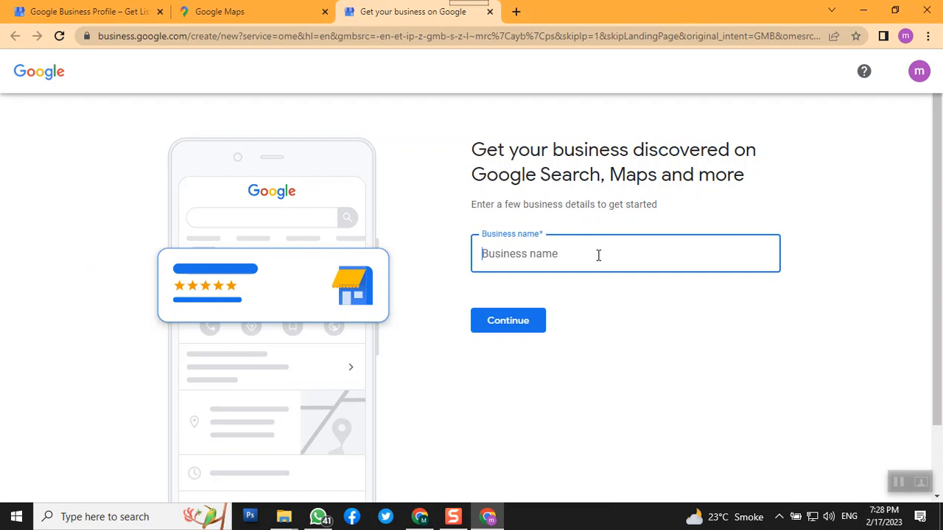
pyautogui.write('atis')
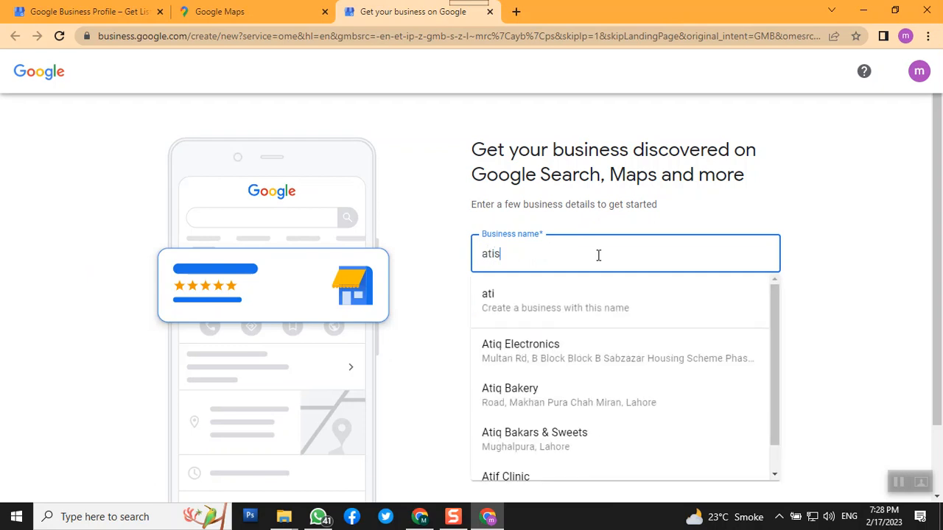
pyautogui.hotkey('ctrl', 'a')
pyautogui.press('BackSpace')
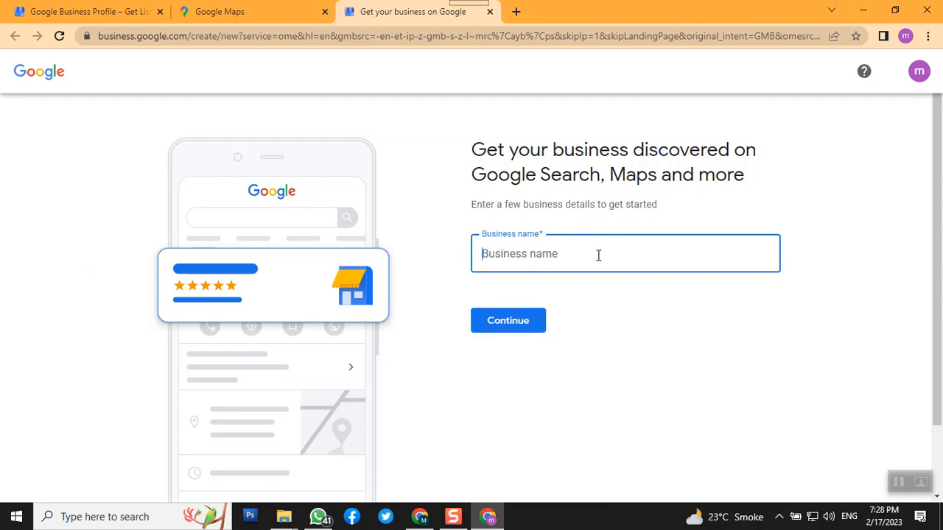
# Step: Enter the business name Atif science academy as a new business and continue
pyautogui.write('Ati')
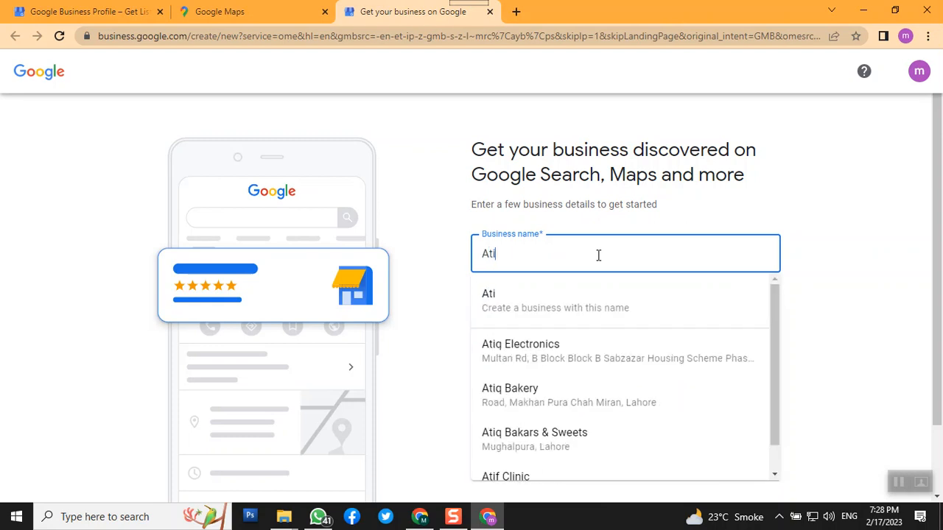
pyautogui.write('f science')
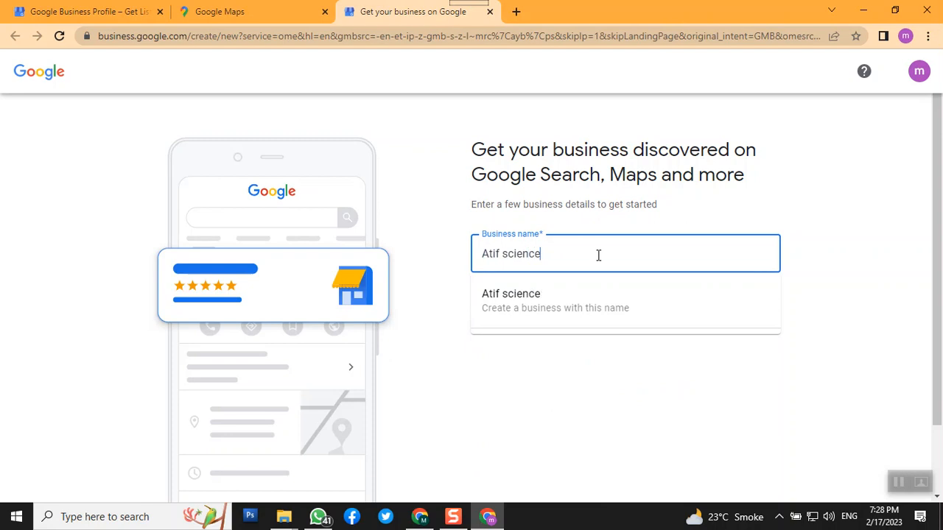
pyautogui.write(' academy')
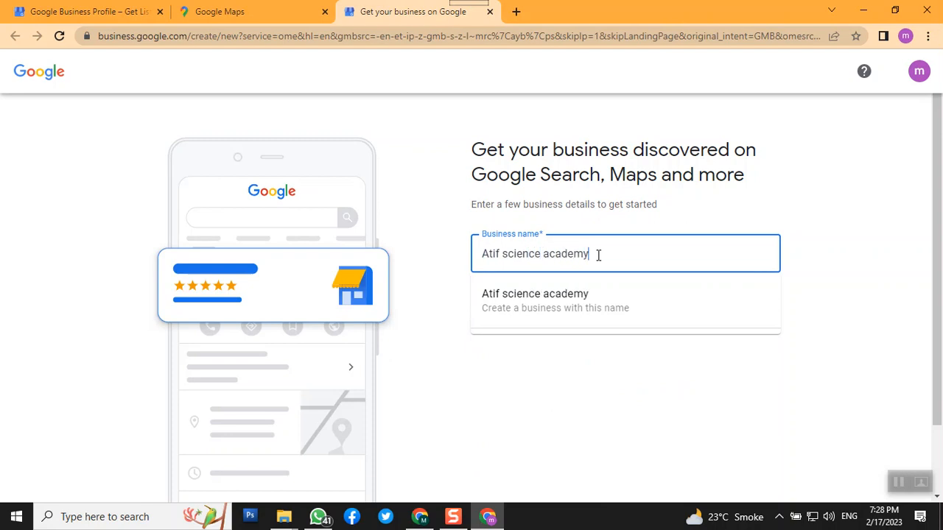
pyautogui.click(571, 300)
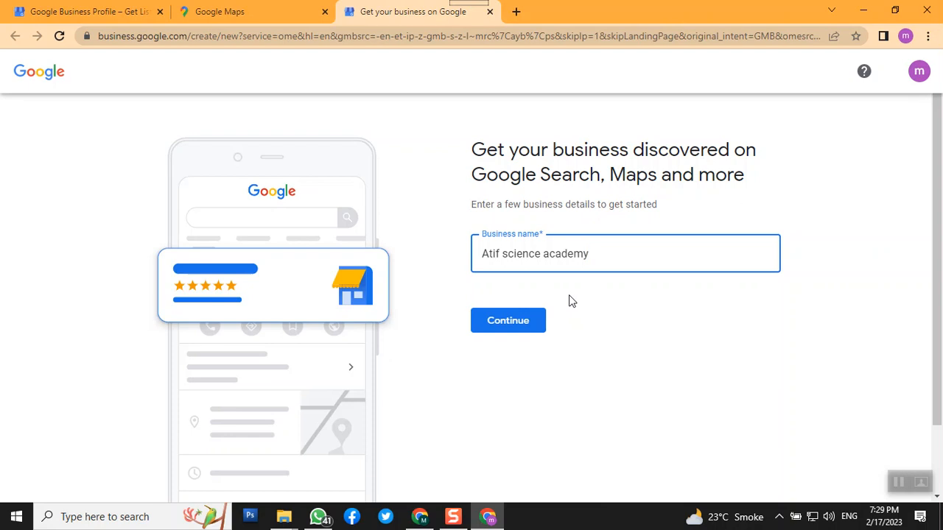
pyautogui.click(516, 321)
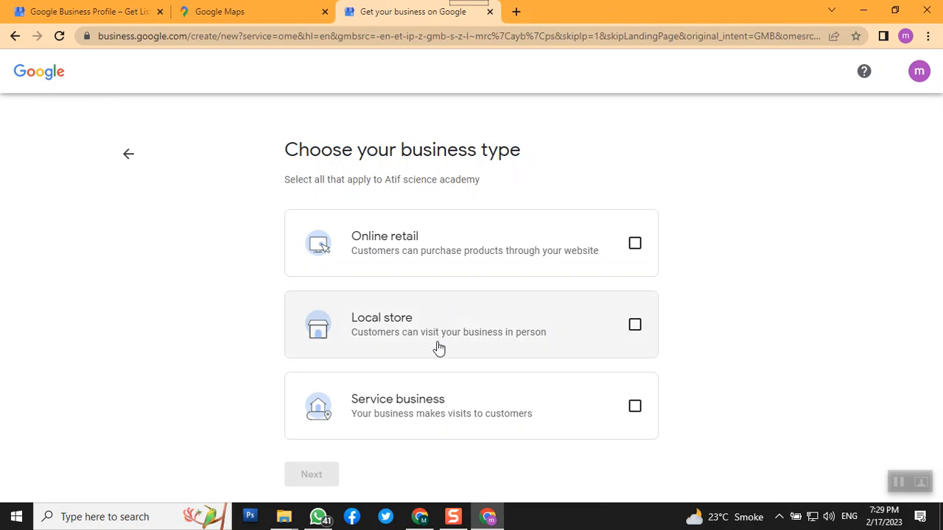
# Step: Choose Service business as the business type and proceed
pyautogui.click(634, 410)
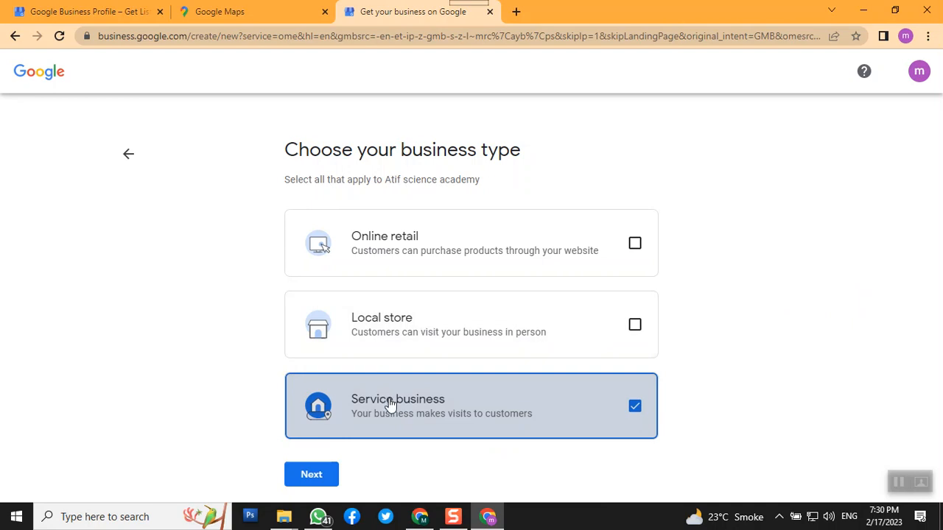
pyautogui.click(319, 478)
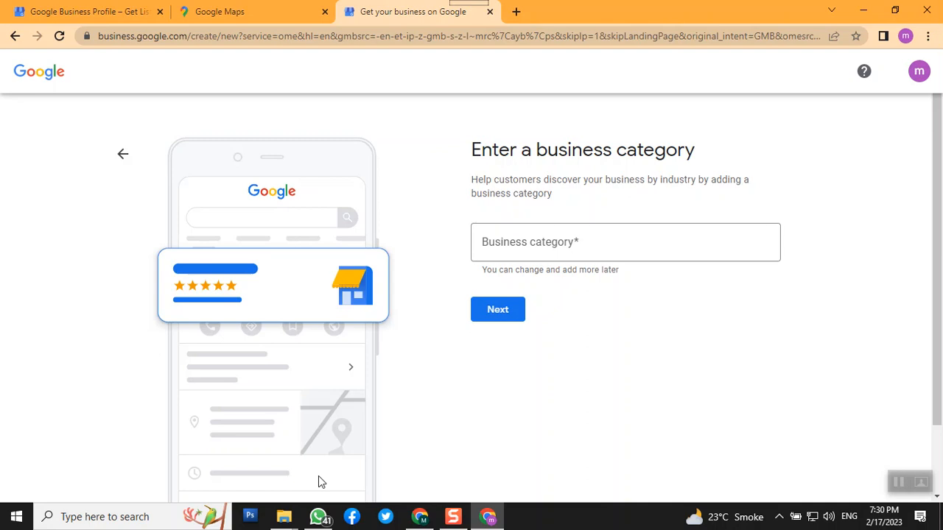
# Step: Set the business category to Education center and proceed
pyautogui.click(553, 243)
pyautogui.write('educ')
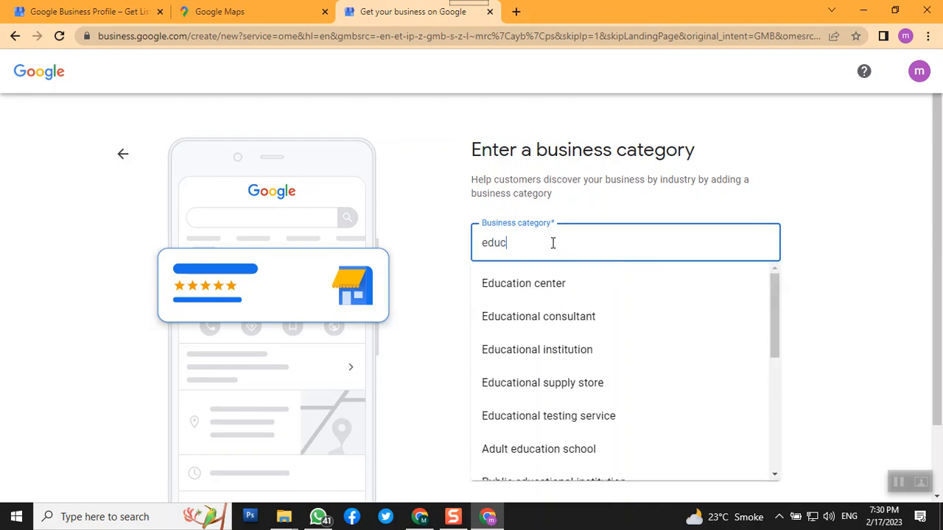
pyautogui.write('a')
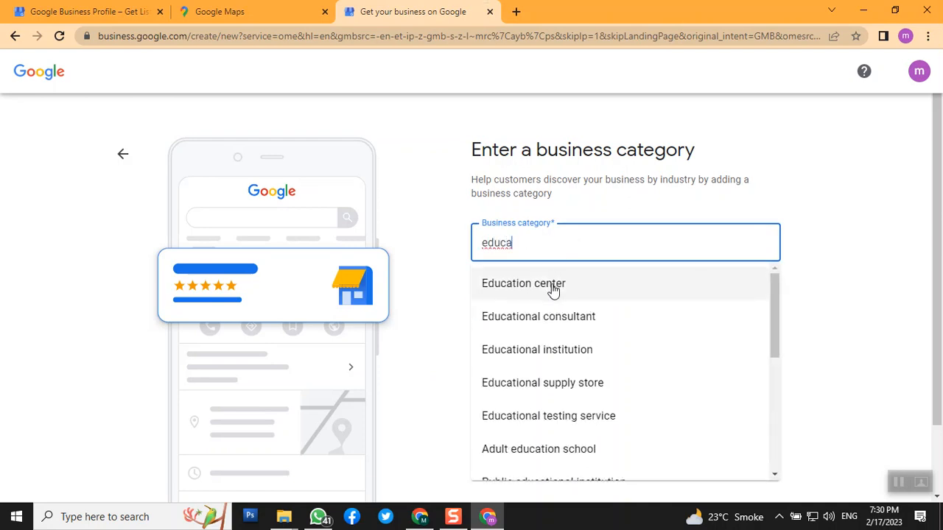
pyautogui.click(552, 288)
pyautogui.click(501, 308)
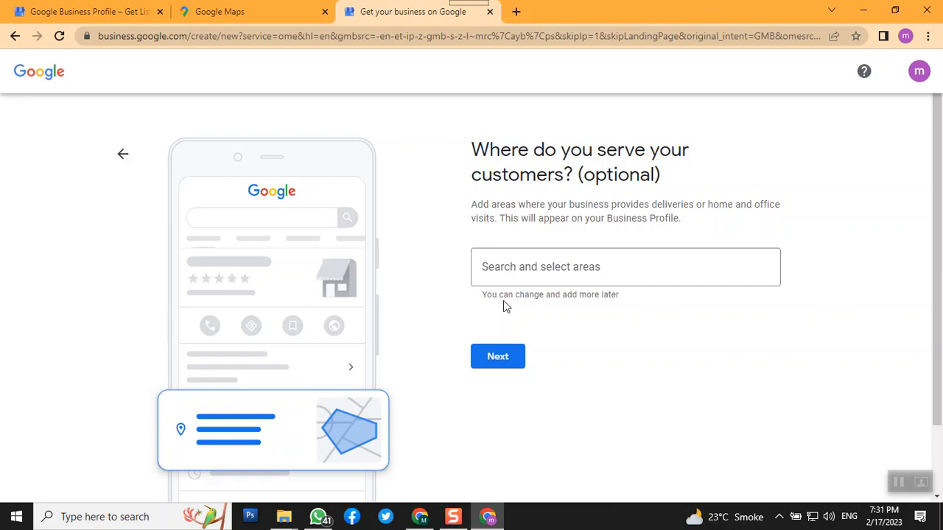
pyautogui.click(545, 265)
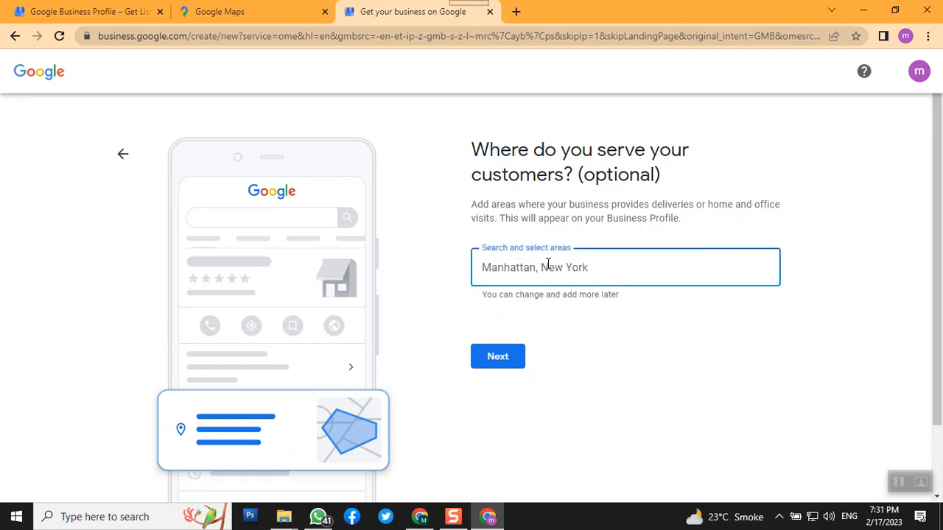
pyautogui.write('lower mall')
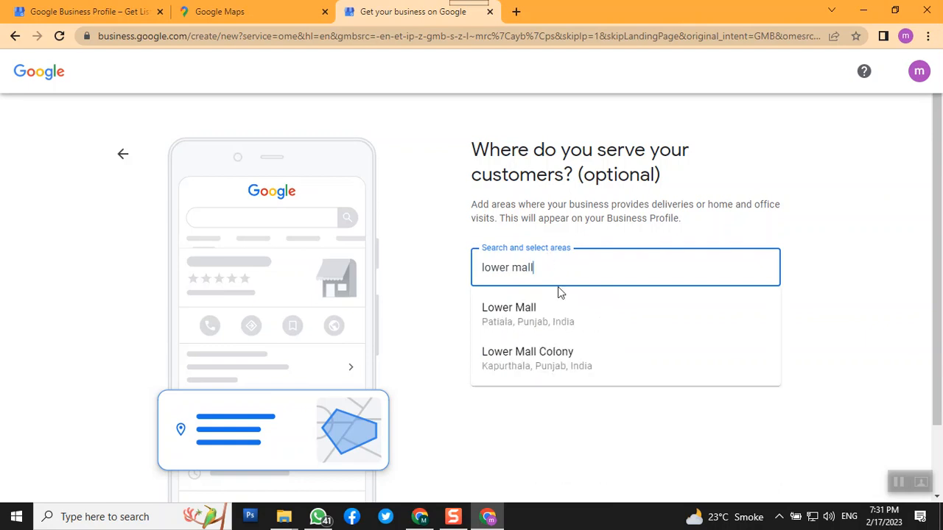
pyautogui.write(' lahore')
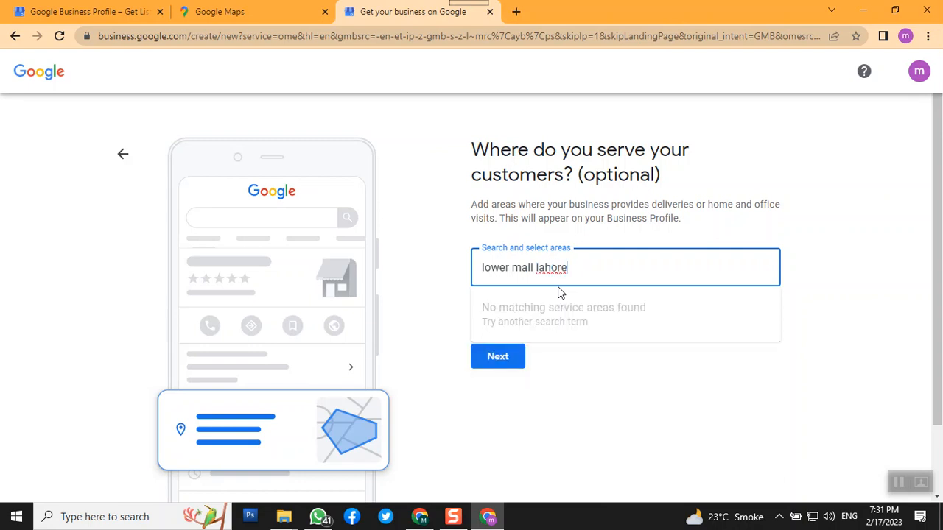
pyautogui.press('BackSpace')
pyautogui.press('BackSpace')
pyautogui.press('BackSpace')
pyautogui.press('BackSpace')
pyautogui.press('BackSpace')
pyautogui.press('BackSpace')
pyautogui.press('BackSpace')
pyautogui.press('BackSpace')
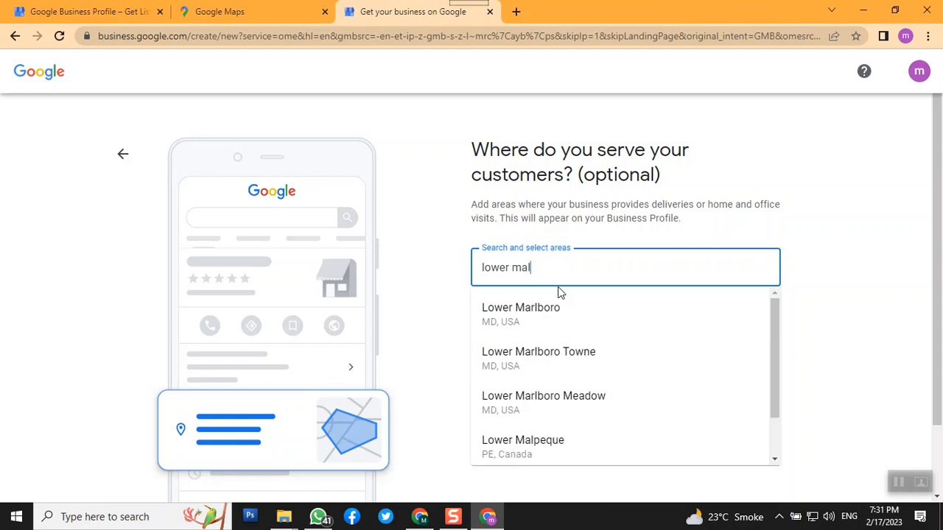
pyautogui.press('BackSpace')
pyautogui.press('BackSpace')
pyautogui.press('BackSpace')
pyautogui.press('BackSpace')
pyautogui.press('BackSpace')
pyautogui.press('BackSpace')
pyautogui.press('BackSpace')
pyautogui.press('BackSpace')
pyautogui.press('BackSpace')
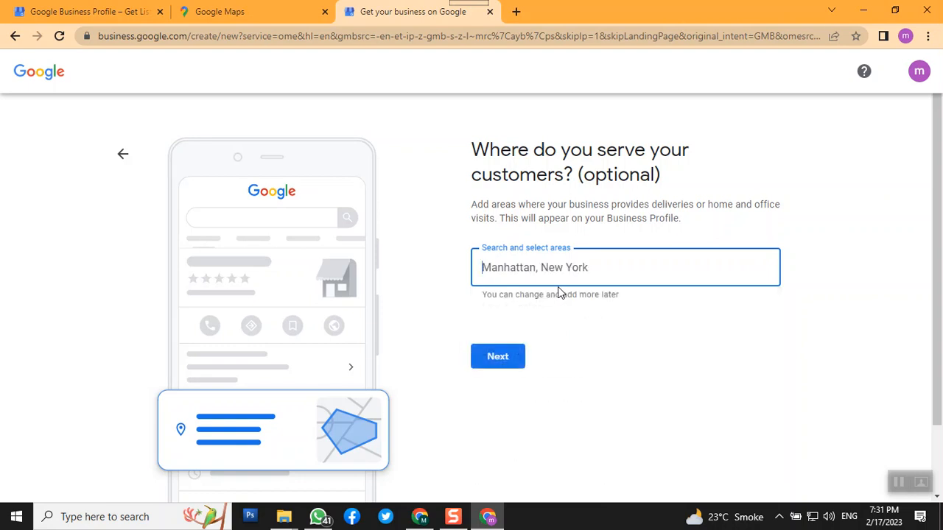
# Step: Add New Chauburji Park, Lahore, Pakistan as a service area
pyautogui.write('chube')
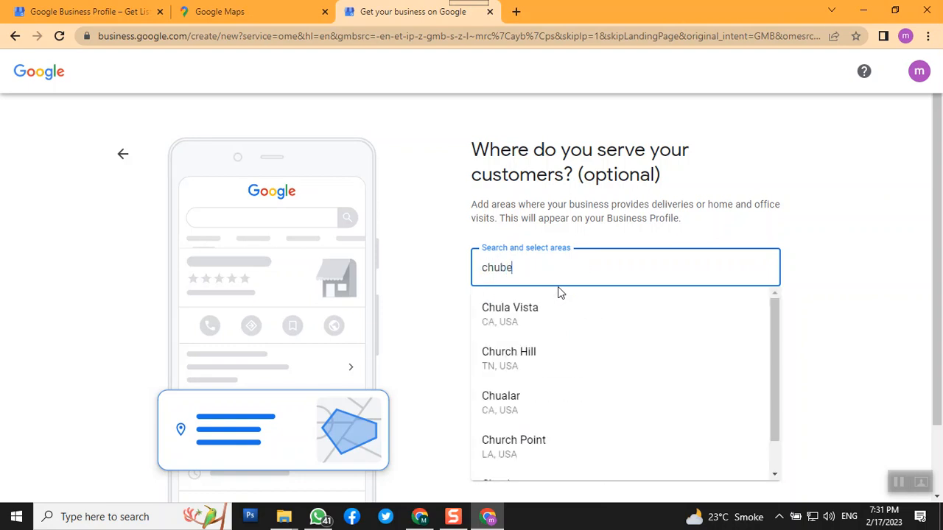
pyautogui.write('rji')
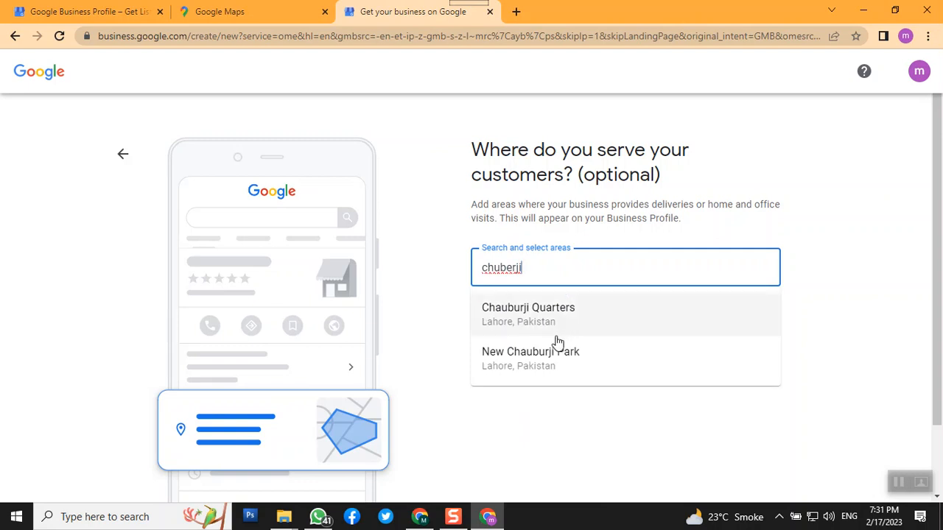
pyautogui.click(545, 360)
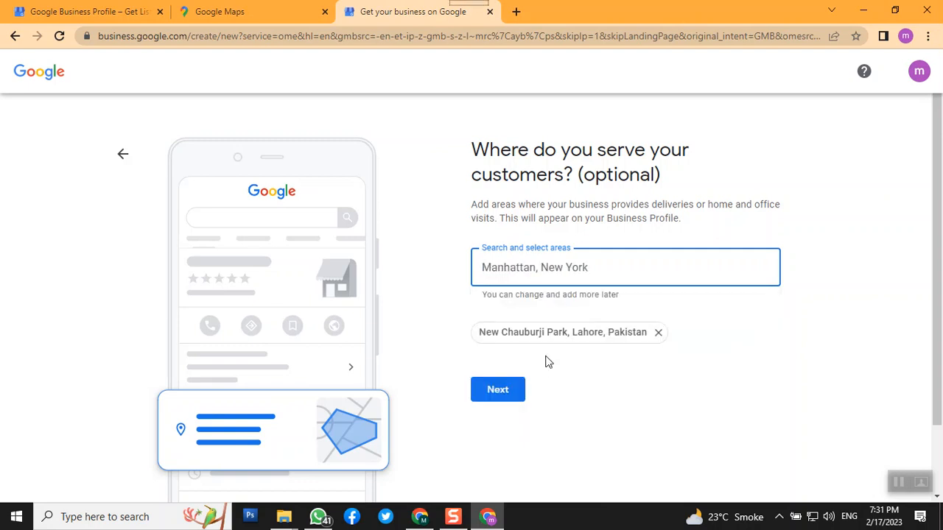
# Step: Add Johar Town, Lahore, Pakistan as a second service area and continue
pyautogui.write('j')
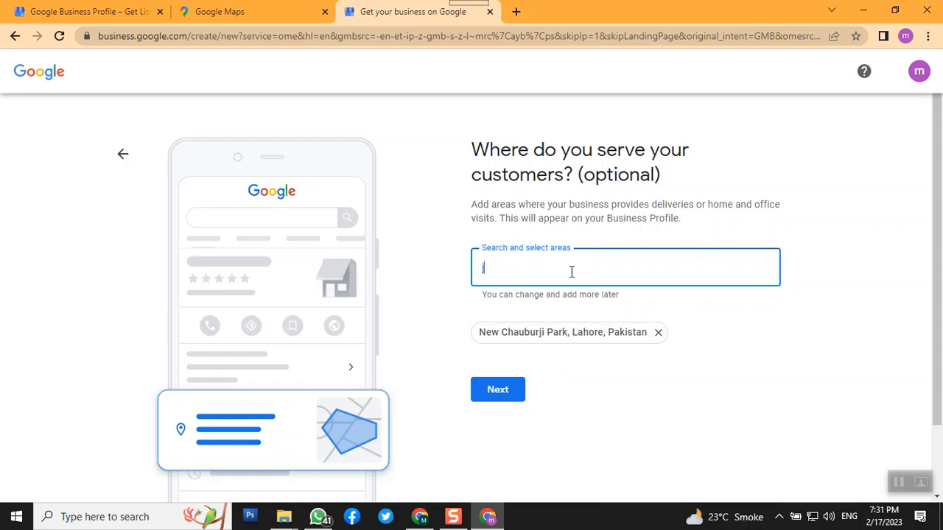
pyautogui.write('ohar')
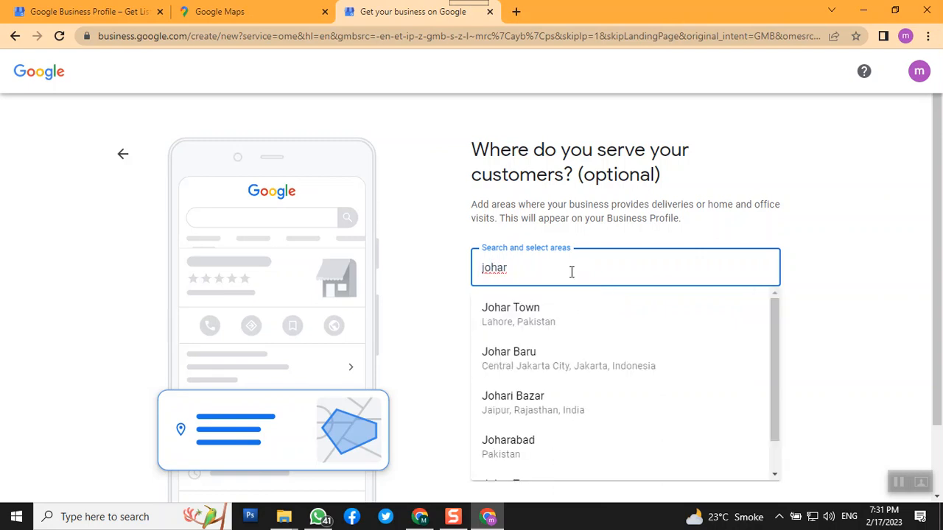
pyautogui.click(536, 321)
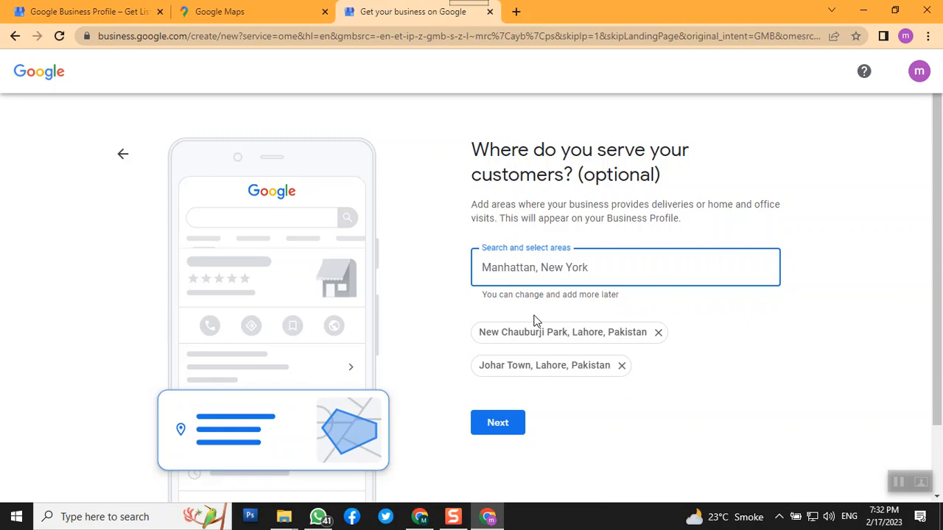
pyautogui.click(497, 424)
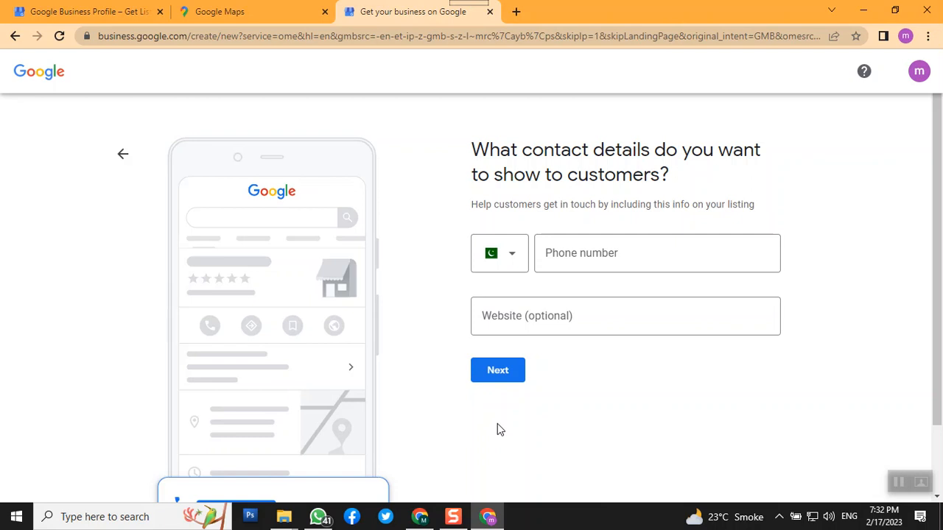
# Step: Enter the business phone number, leave the website empty, and continue past the overview page
pyautogui.click(581, 260)
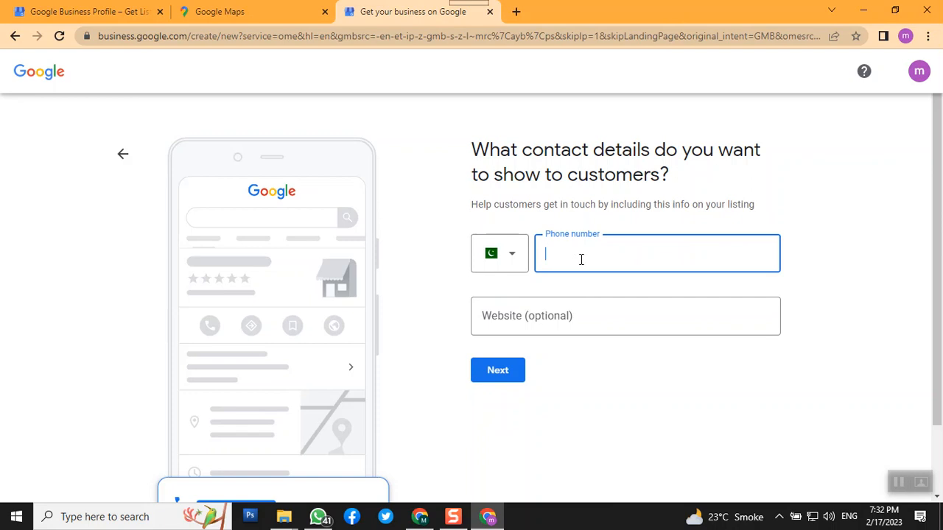
pyautogui.click(549, 315)
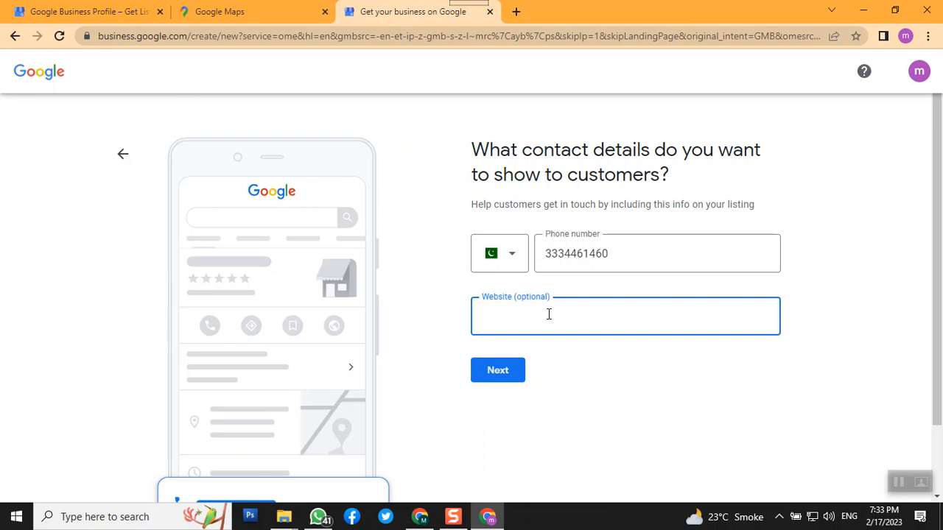
pyautogui.click(487, 376)
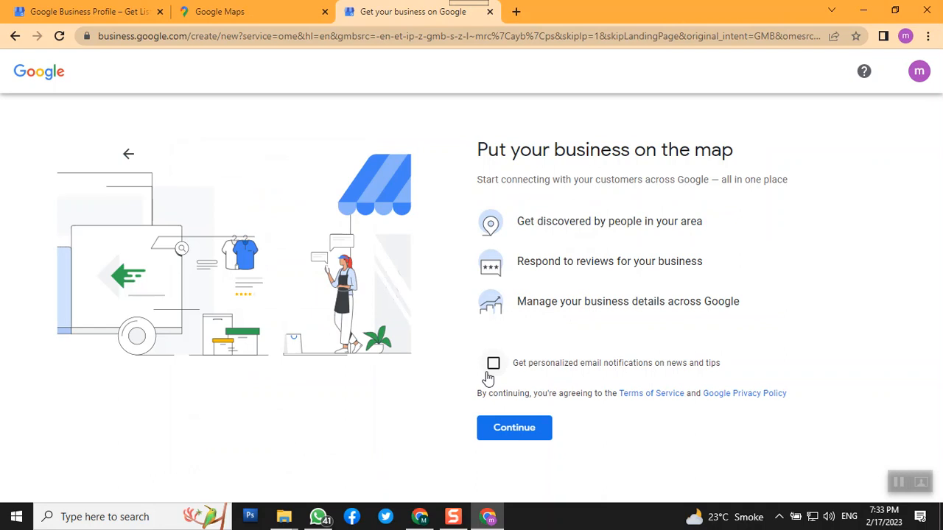
pyautogui.click(529, 435)
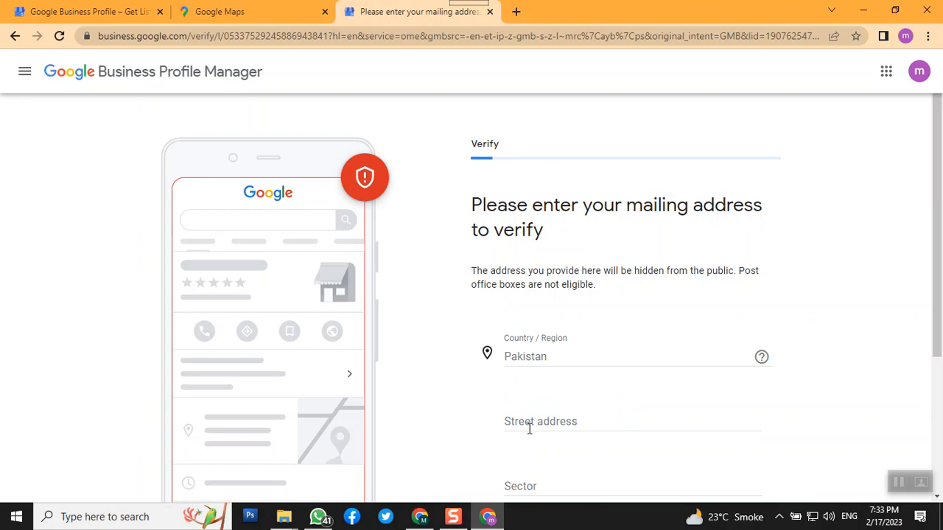
# Step: Fill in the mailing address with a street address, city Lahore and the postal code
pyautogui.scroll(-3, 514, 268)
pyautogui.click(552, 218)
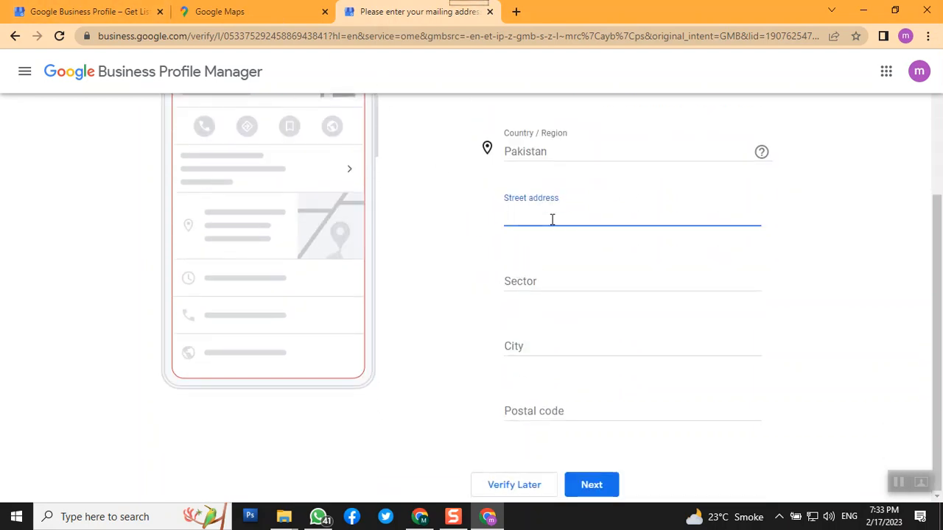
pyautogui.write('1')
pyautogui.click(533, 342)
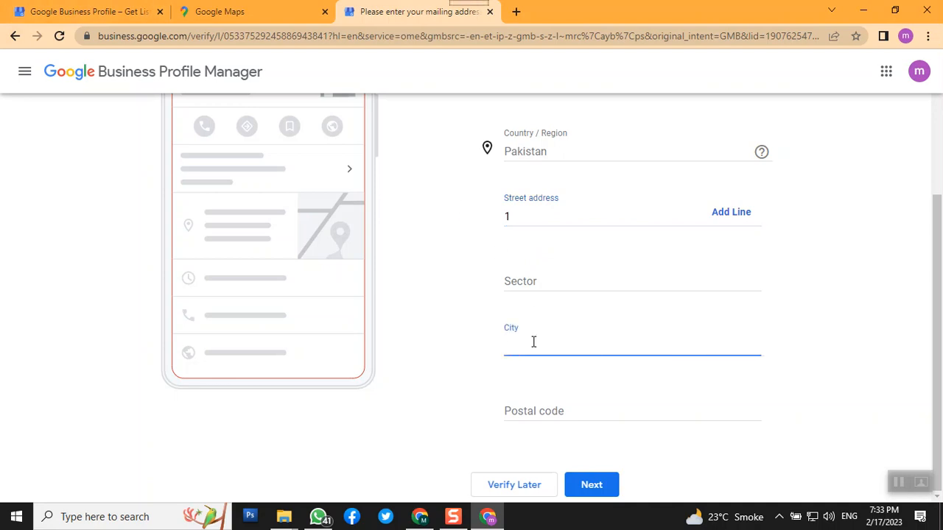
pyautogui.write('Lahore')
pyautogui.click(509, 216)
pyautogui.moveTo(508, 216); pyautogui.dragTo(501, 219)
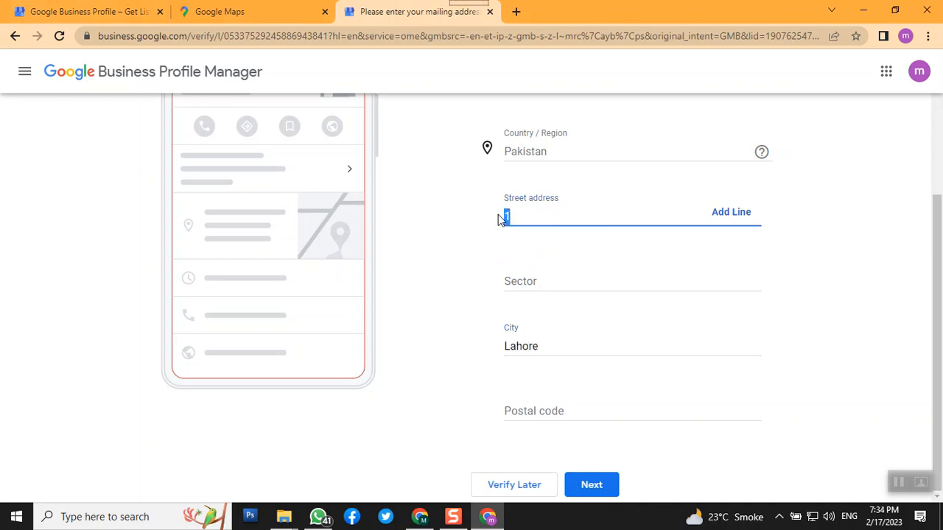
pyautogui.click(545, 418)
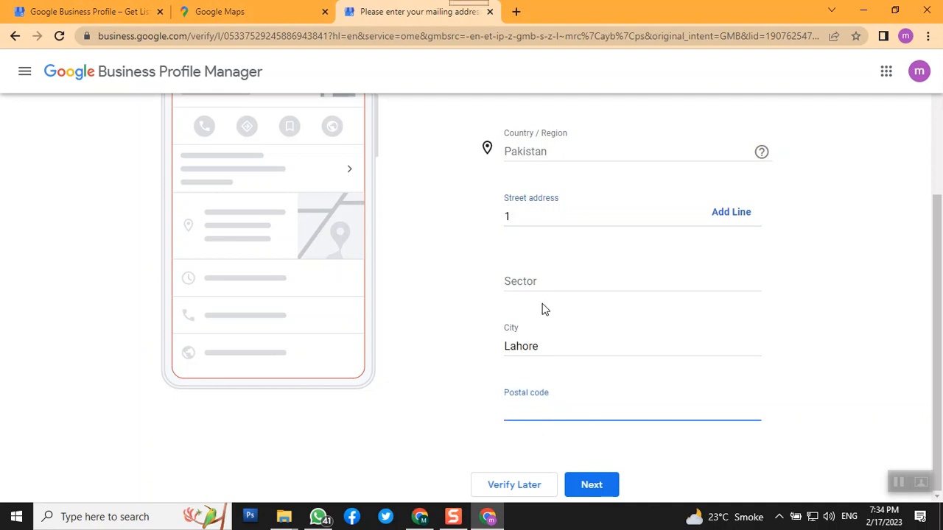
pyautogui.write('54000')
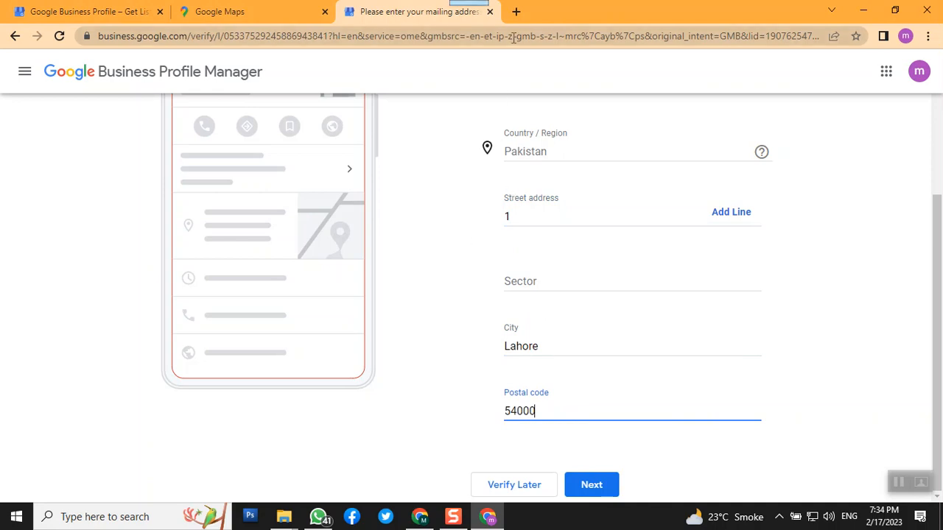
# Step: Open a new tab and search for the postal code of Lower Mall Lahore Pakistan
pyautogui.click(516, 11)
pyautogui.write('postal ')
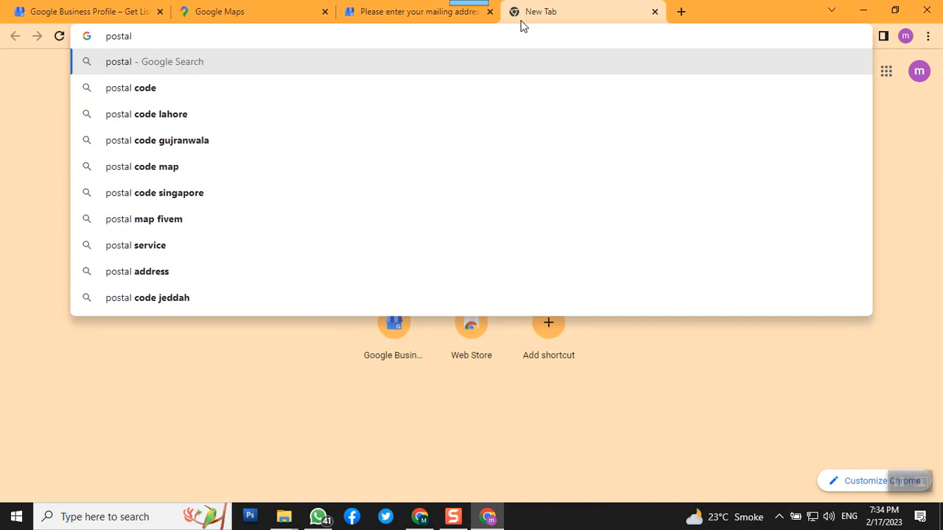
pyautogui.write(' code of ')
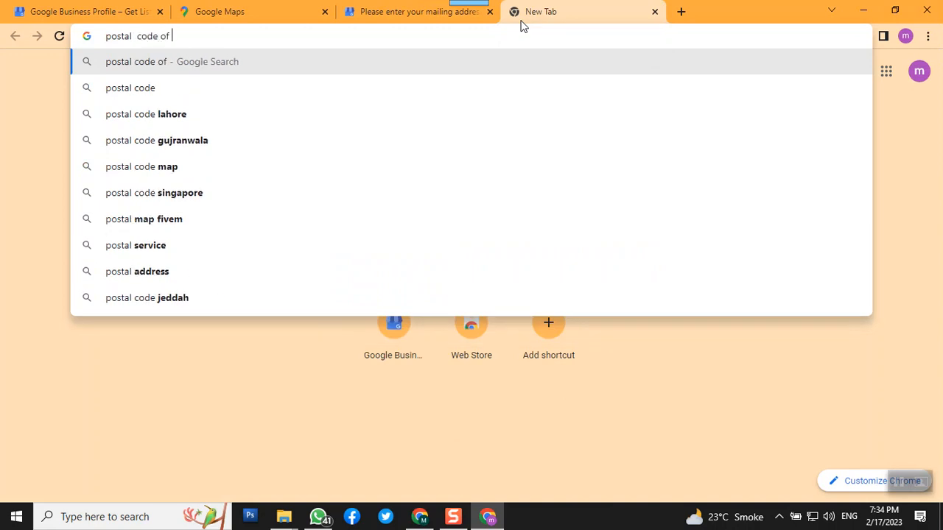
pyautogui.write('lower ')
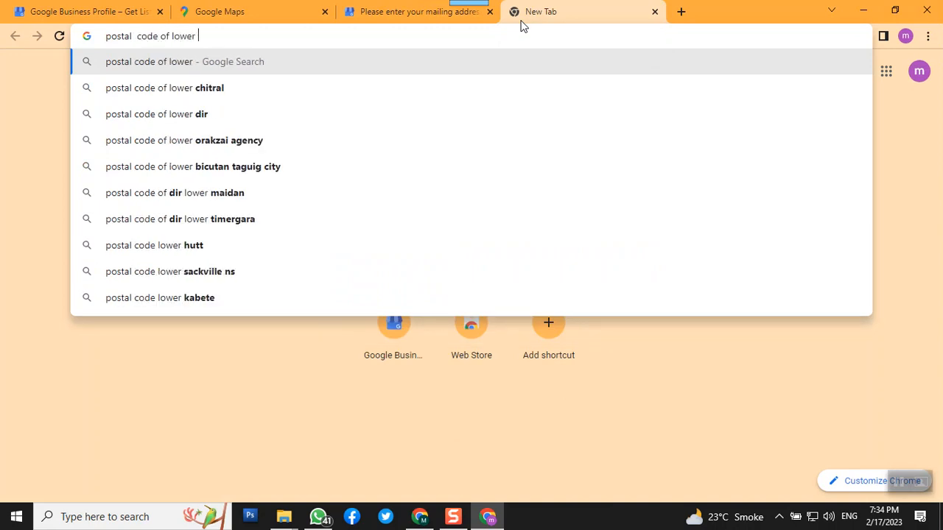
pyautogui.write('mall laho')
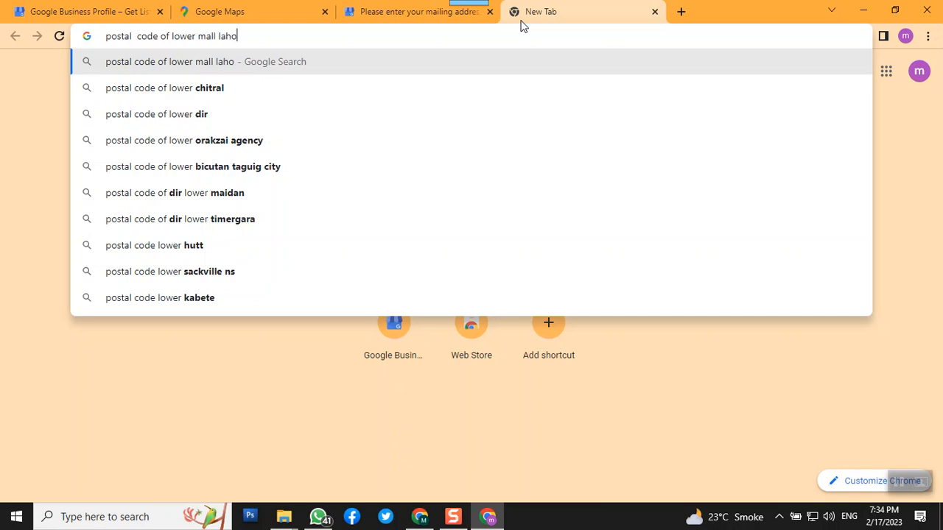
pyautogui.write('re pakistan')
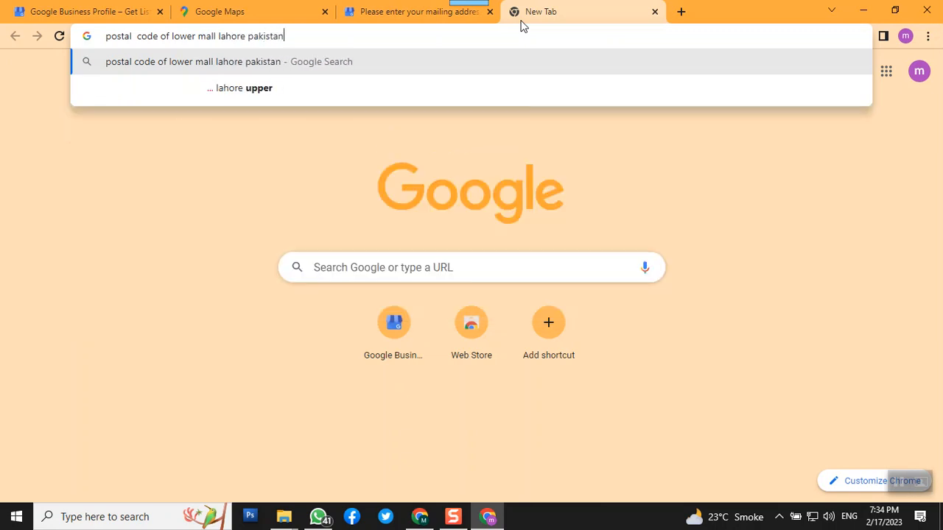
pyautogui.press('Return')
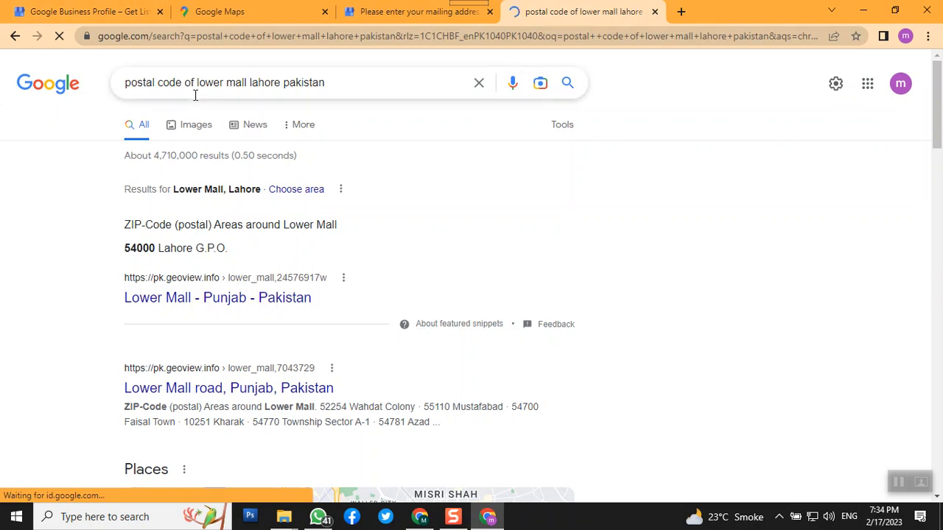
# Step: Change the search to the postal code of Zarrar Shaheed Road Lahore Cantt Pakistan
pyautogui.moveTo(198, 83); pyautogui.dragTo(248, 83)
pyautogui.write('zarrar shah')
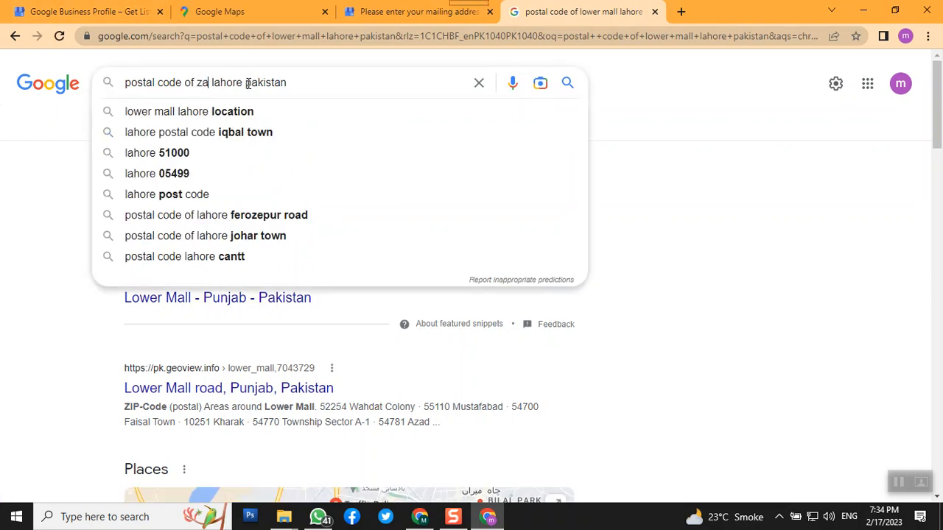
pyautogui.write('eed road')
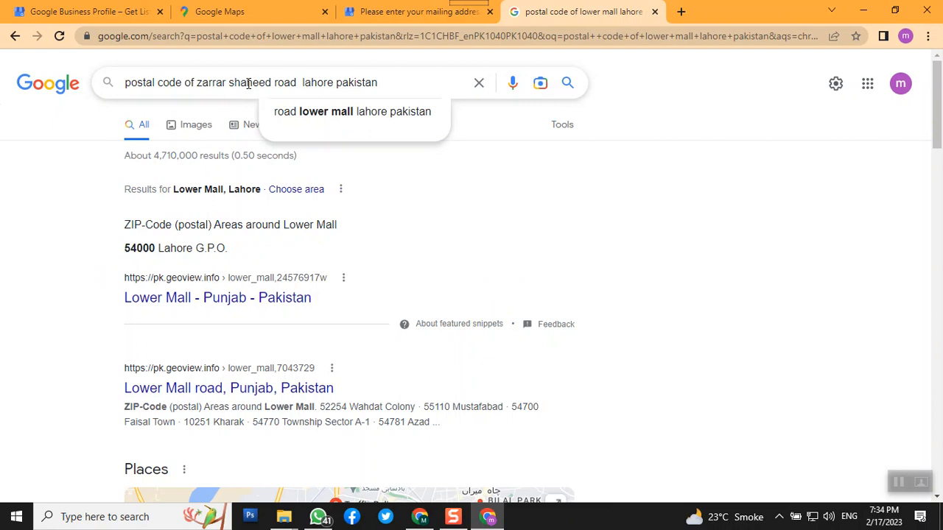
pyautogui.press('Right')
pyautogui.press('Right')
pyautogui.press('Right')
pyautogui.press('Right')
pyautogui.press('Right')
pyautogui.press('Right')
pyautogui.write('cantt')
pyautogui.press('Return')
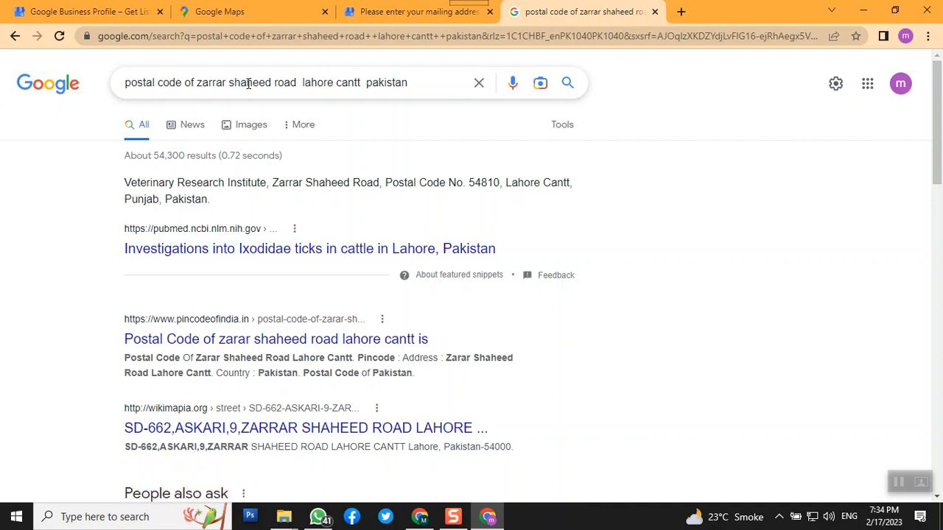
# Step: Return to the mailing address page, submit it, and proceed with Phone code verification
pyautogui.click(417, 11)
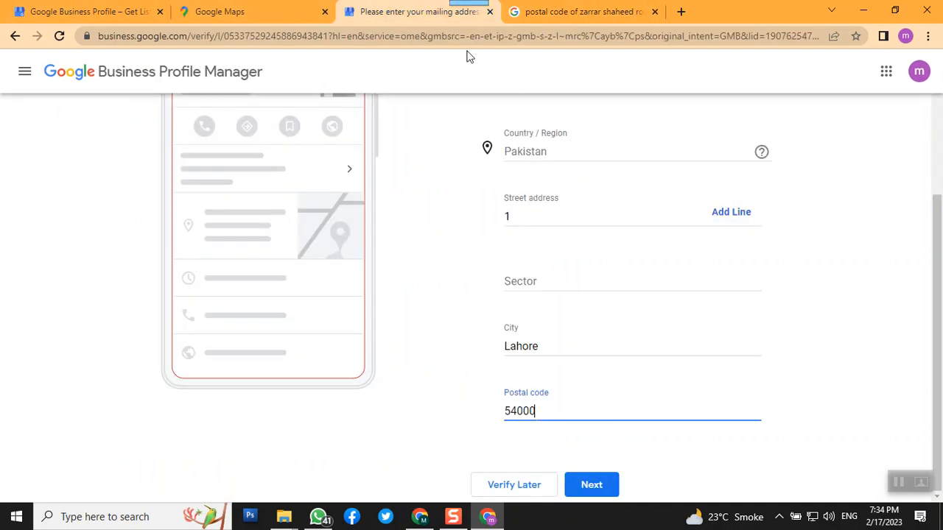
pyautogui.click(605, 483)
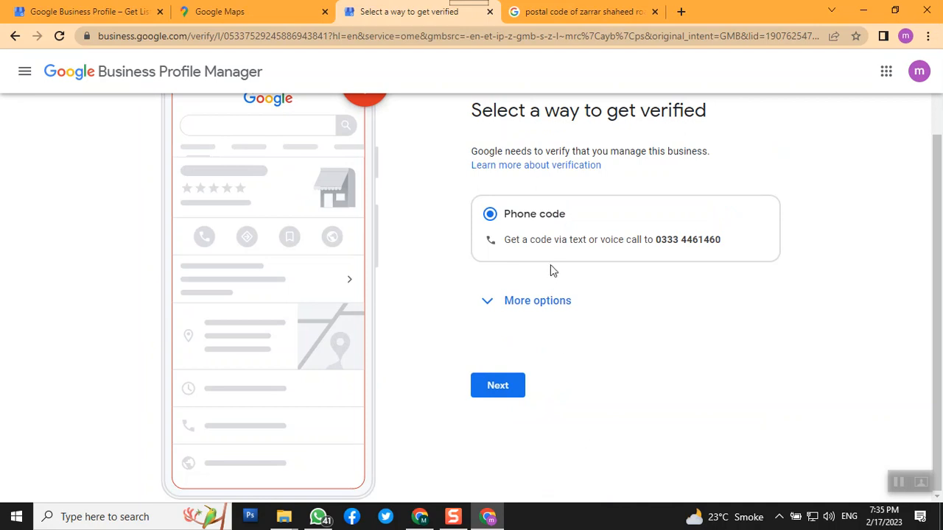
pyautogui.click(487, 304)
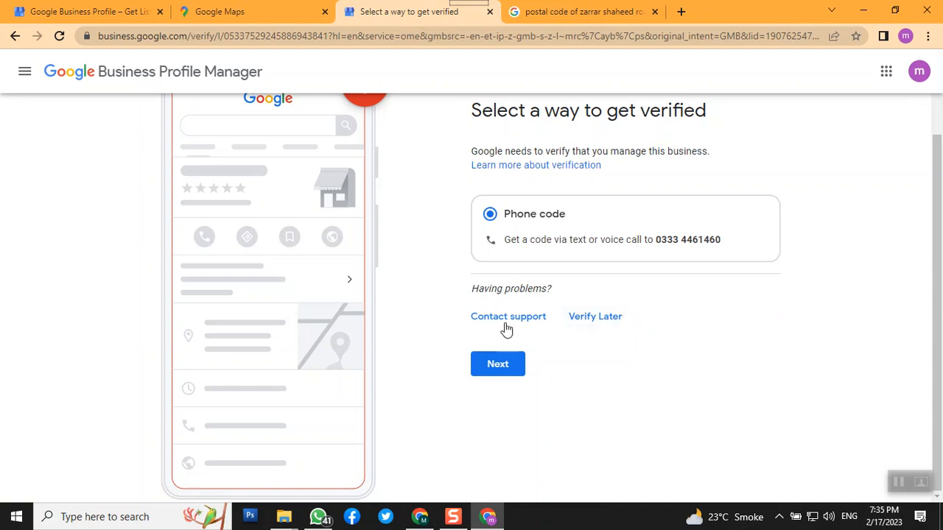
pyautogui.click(510, 359)
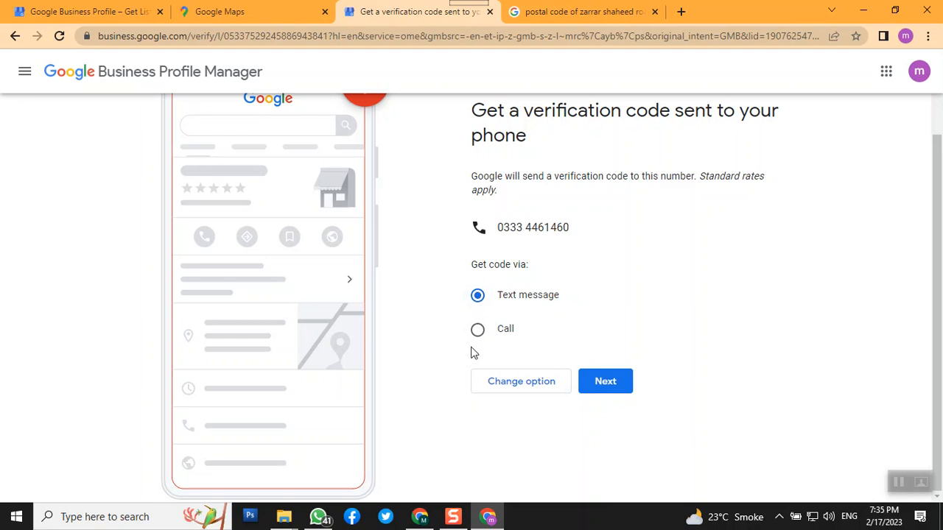
# Step: Request the code by text message and try to verify with the 6-digit verification code
pyautogui.click(599, 385)
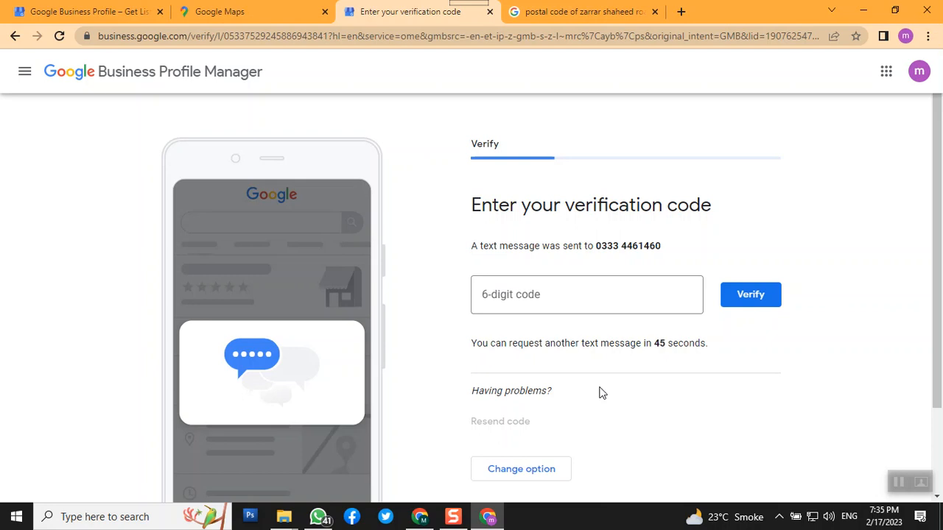
pyautogui.click(587, 296)
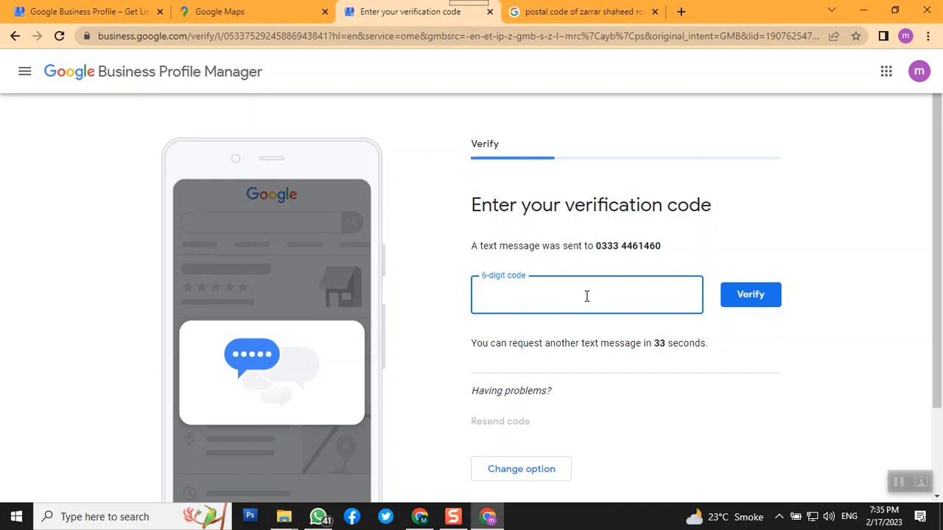
pyautogui.click(747, 296)
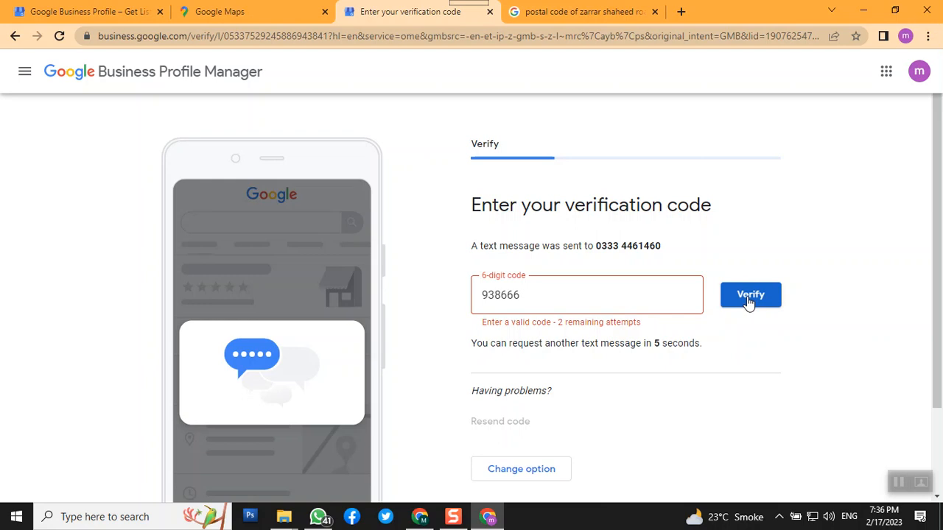
pyautogui.click(559, 302)
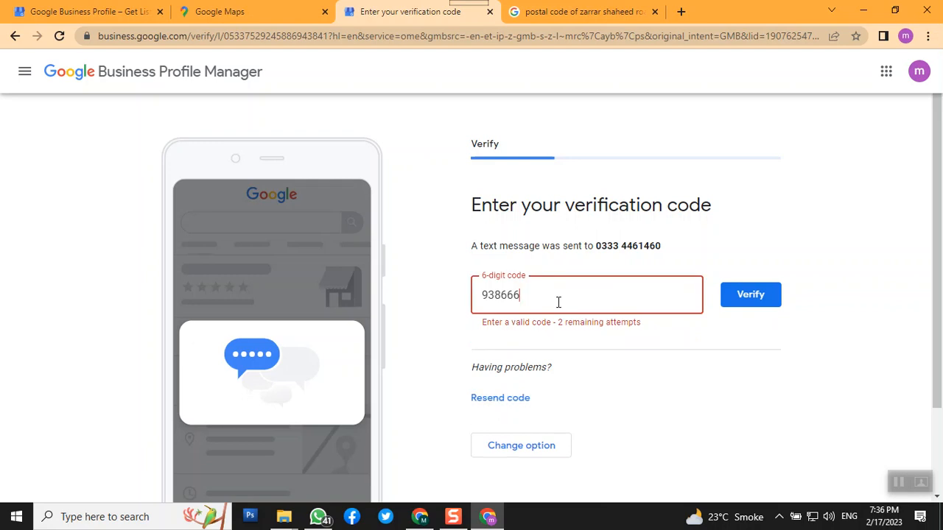
pyautogui.click(762, 300)
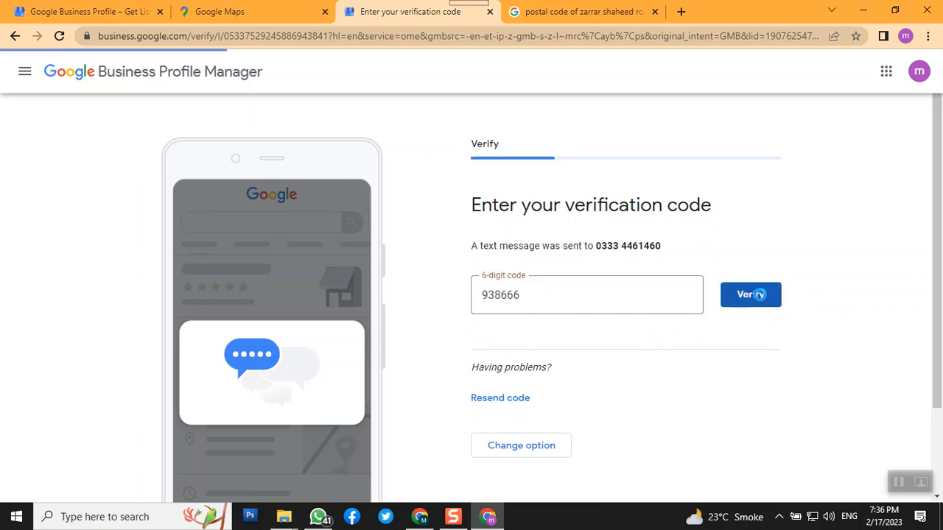
# Step: Resend the code and request verification by voice call instead
pyautogui.click(500, 398)
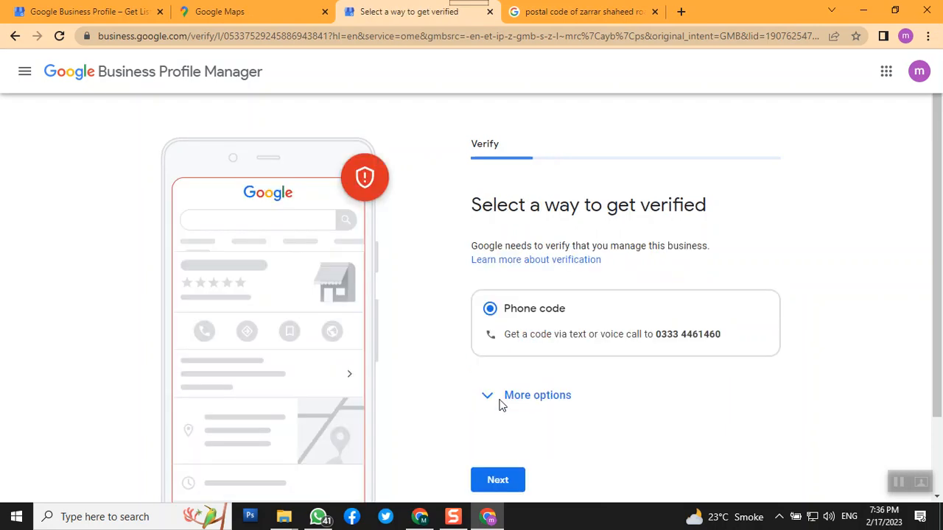
pyautogui.click(488, 481)
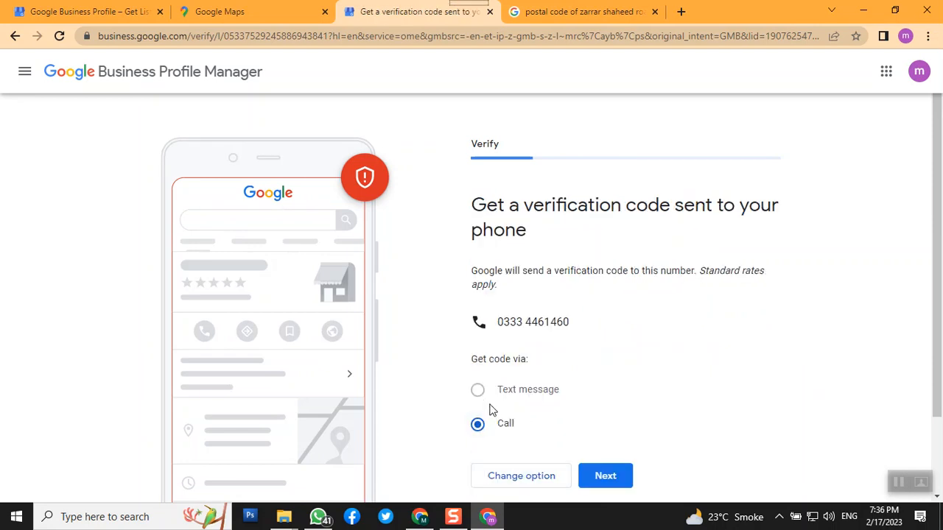
pyautogui.scroll(-2, 713, 401)
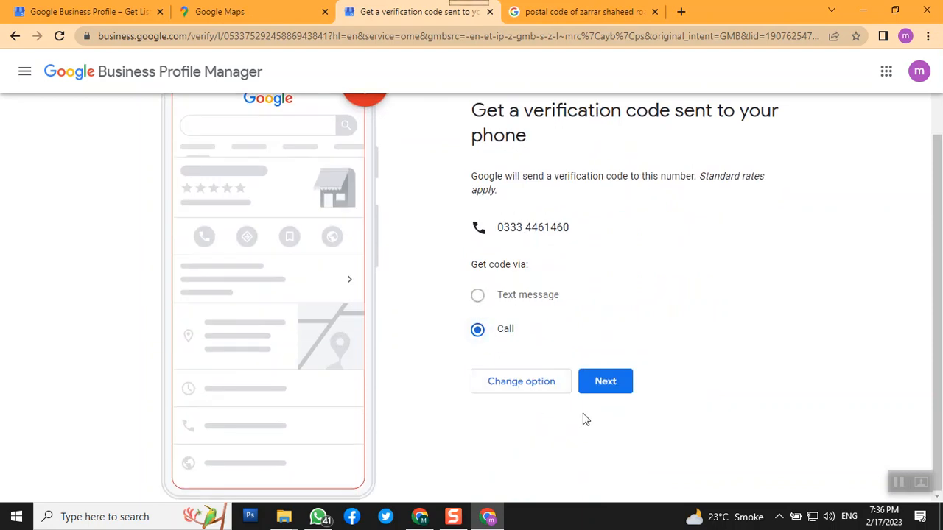
pyautogui.click(606, 385)
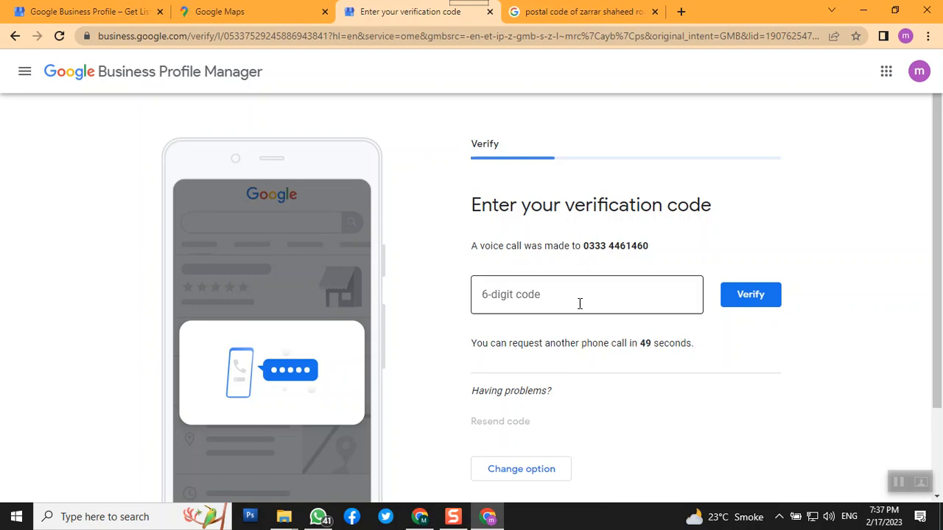
# Step: Enter the 6-digit verification code from the voice call, verify it, and continue past the verification confirmation
pyautogui.click(578, 300)
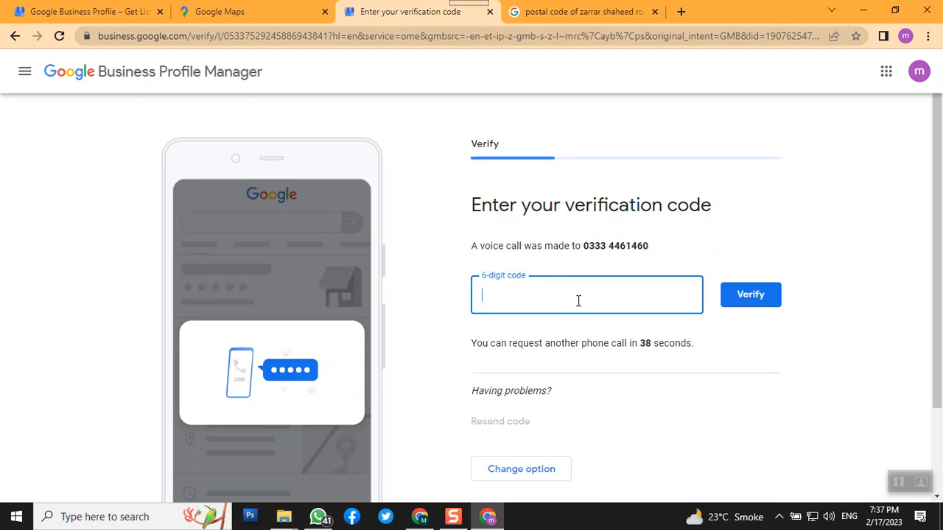
pyautogui.click(737, 298)
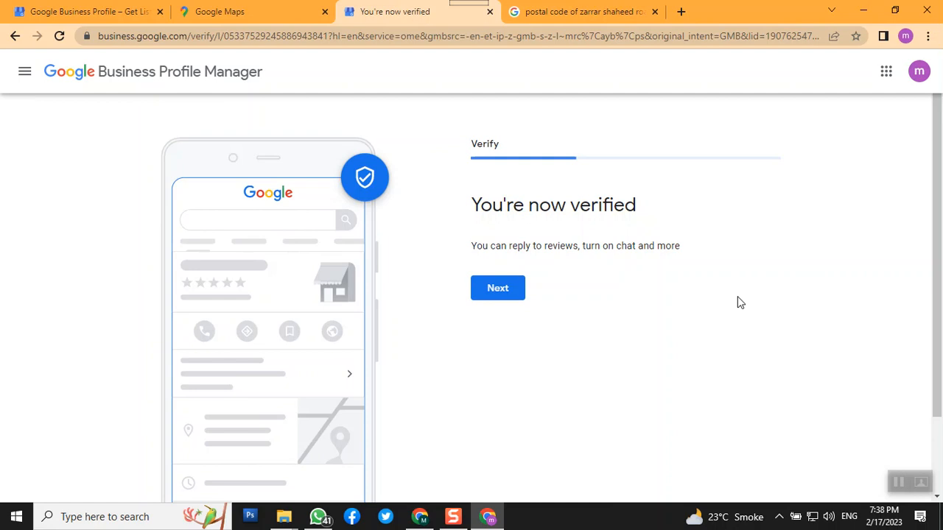
pyautogui.click(513, 302)
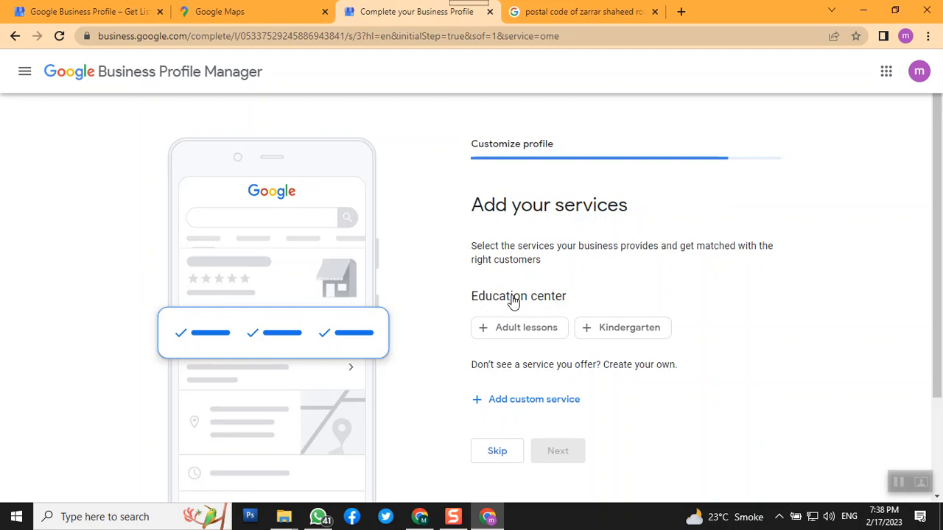
pyautogui.click(920, 71)
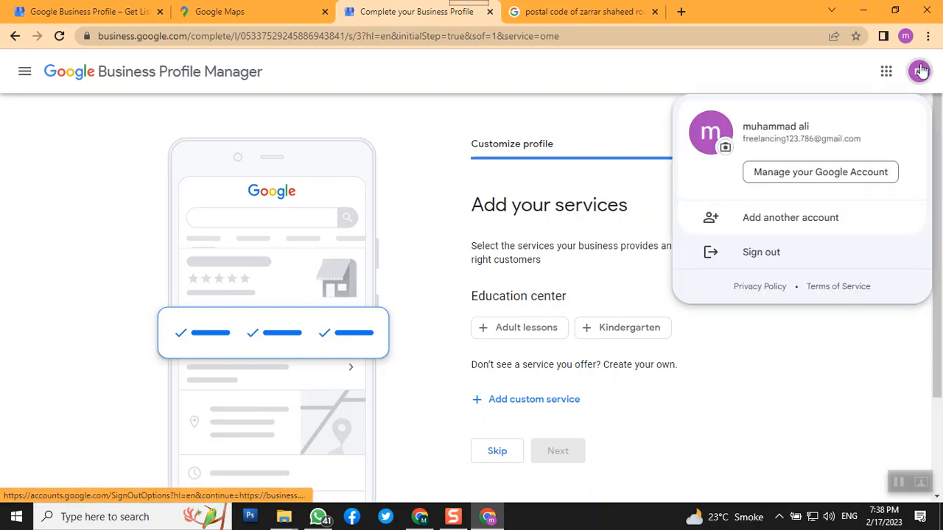
pyautogui.click(919, 70)
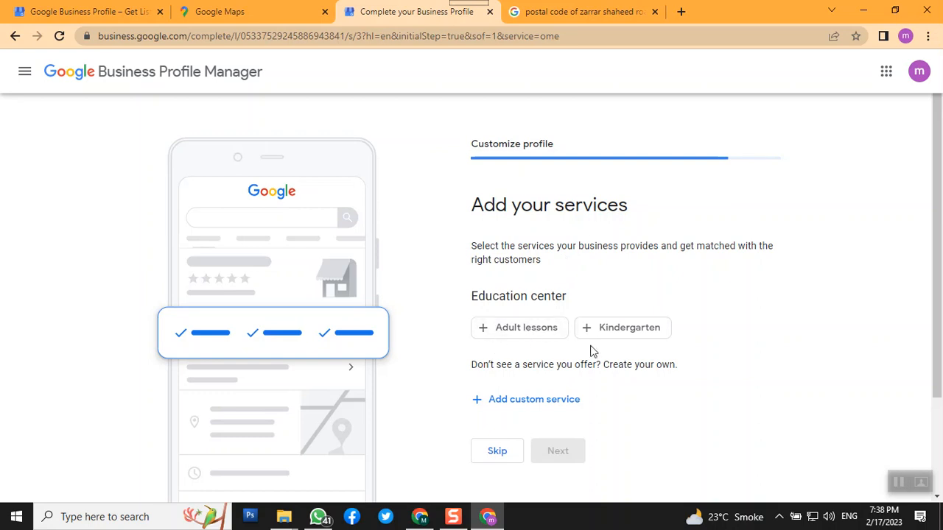
# Step: Add custom services named fsc coaching classes and 10th coaching classes
pyautogui.scroll(-1, 591, 351)
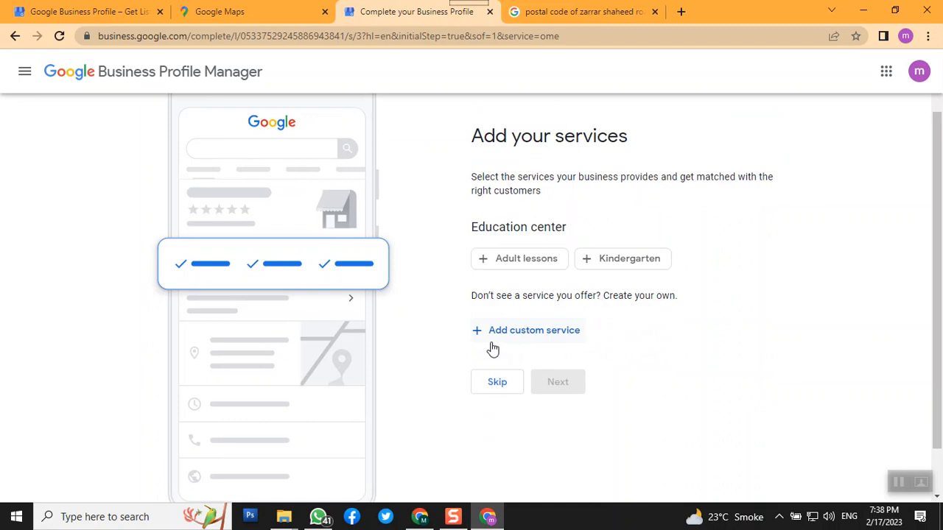
pyautogui.click(487, 338)
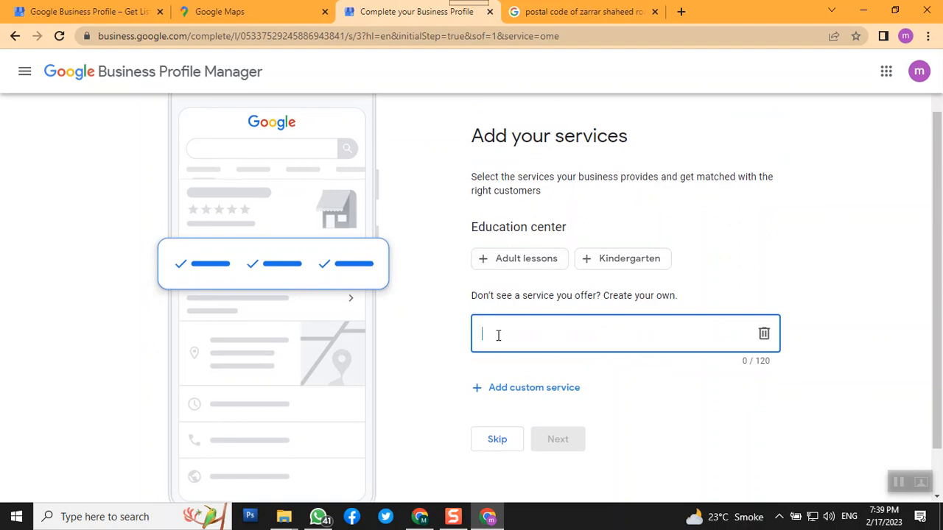
pyautogui.write('f')
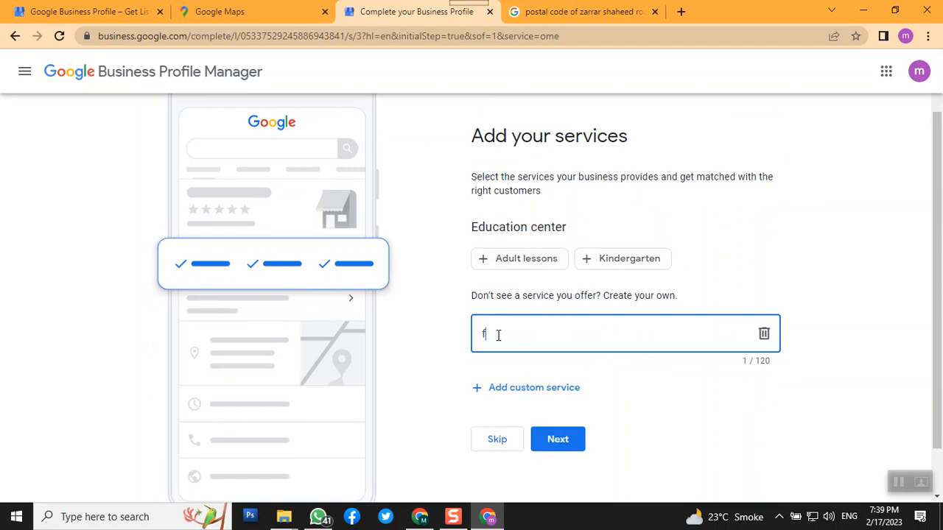
pyautogui.write('sc coaching classes')
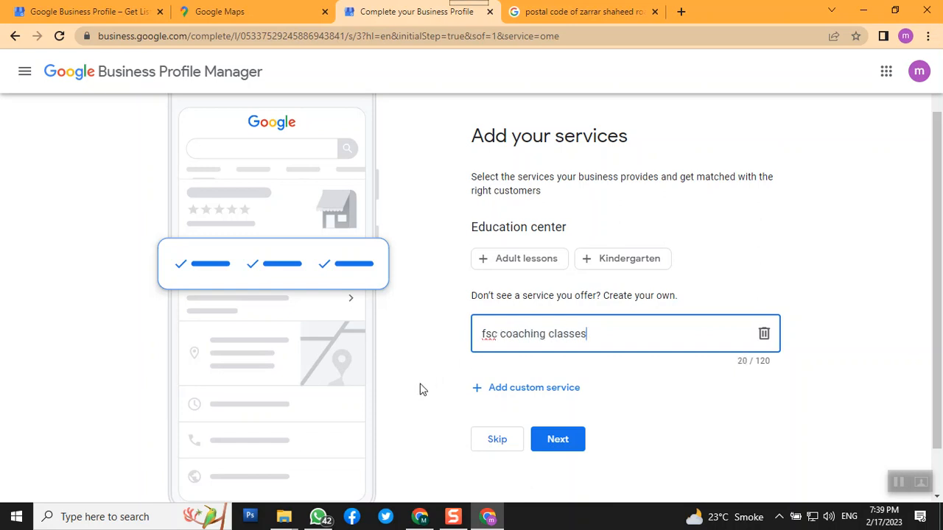
pyautogui.click(482, 391)
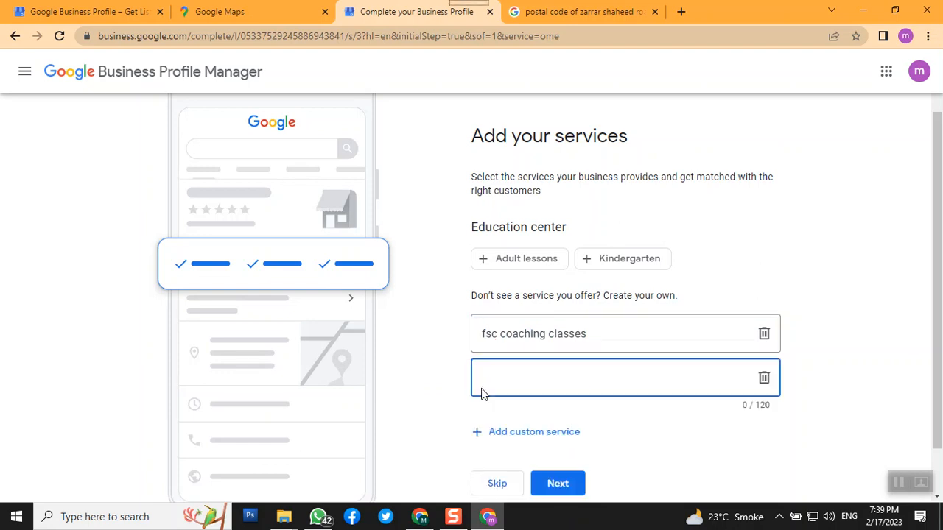
pyautogui.write('10th coaching classes')
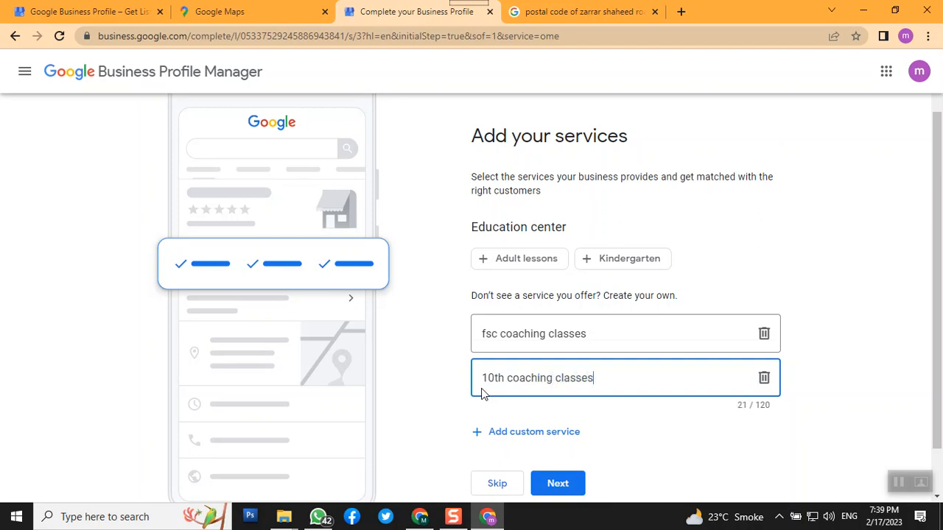
# Step: Add custom services named digital marketing coaching classes and web development coaching classes
pyautogui.click(476, 443)
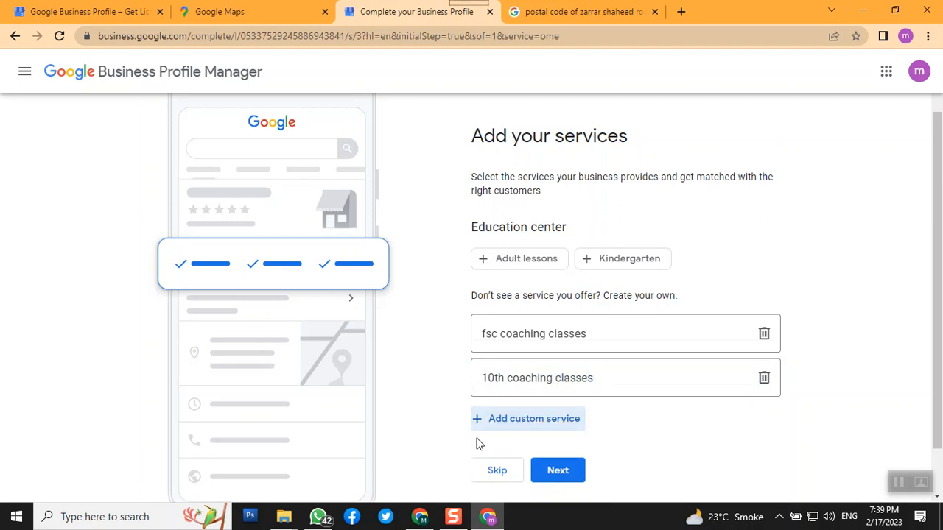
pyautogui.click(480, 422)
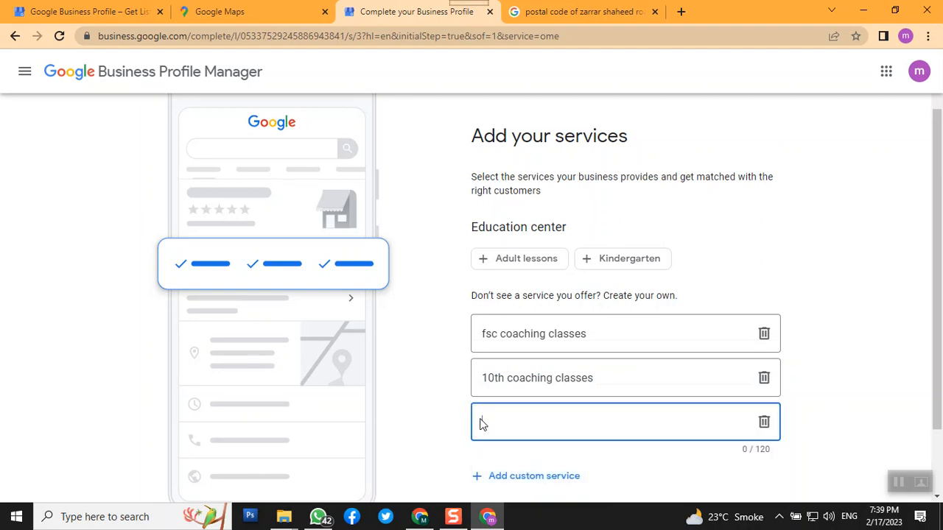
pyautogui.write('digital marketing coaching')
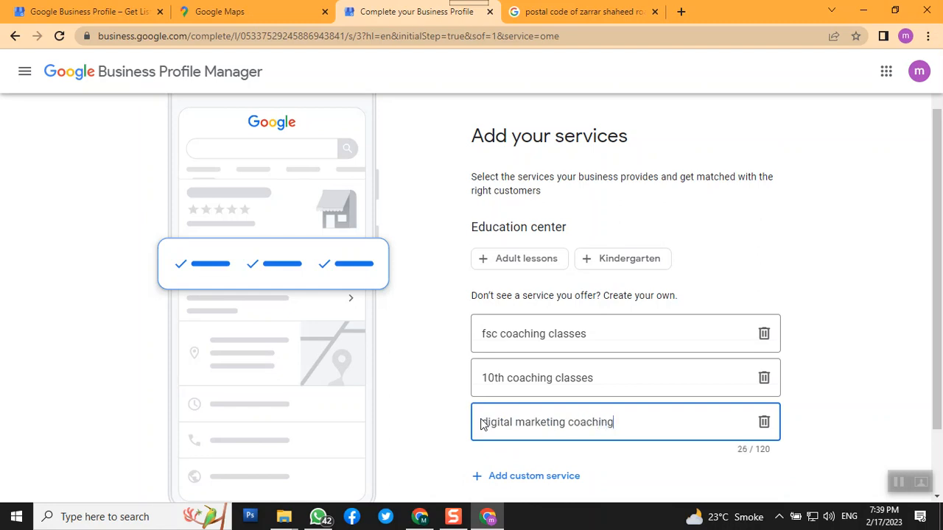
pyautogui.write(' classes')
pyautogui.click(489, 477)
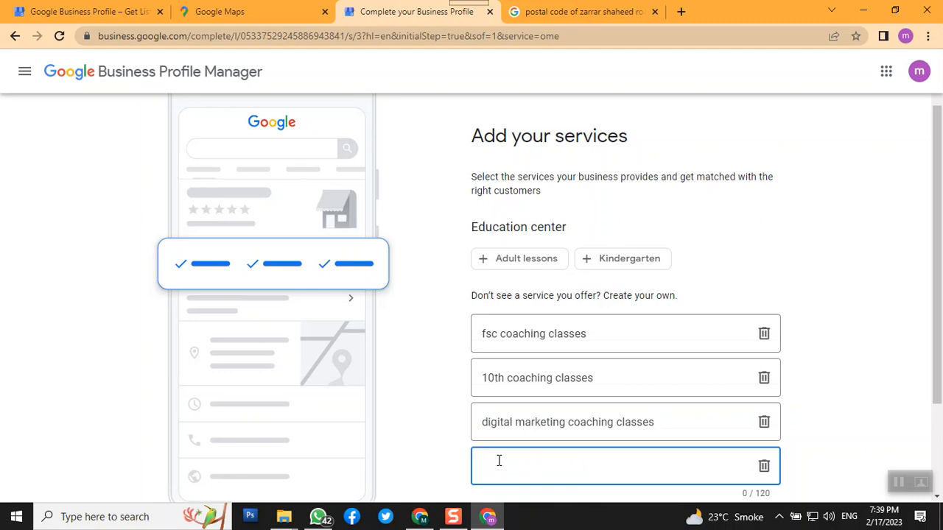
pyautogui.write('web development coaching classes')
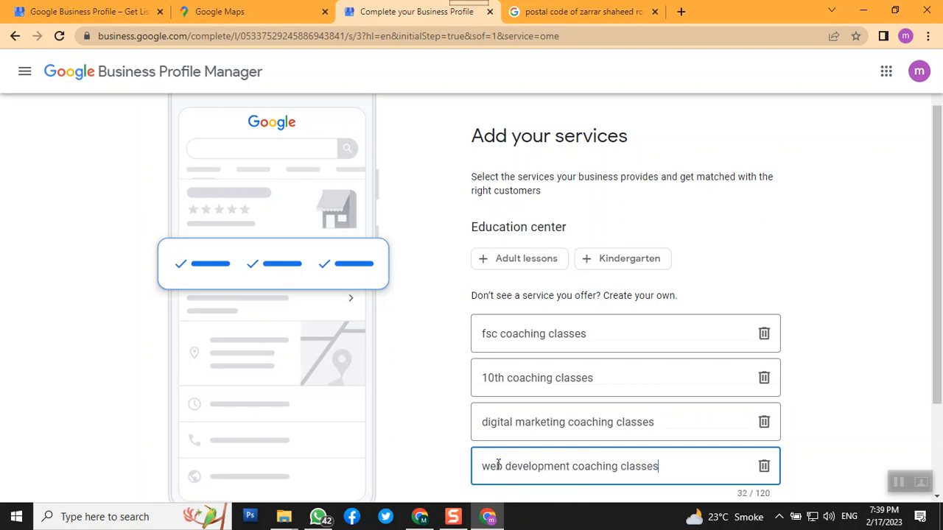
# Step: Add a custom service named online social media coaching classes and proceed to business hours
pyautogui.scroll(-1, 497, 464)
pyautogui.click(479, 457)
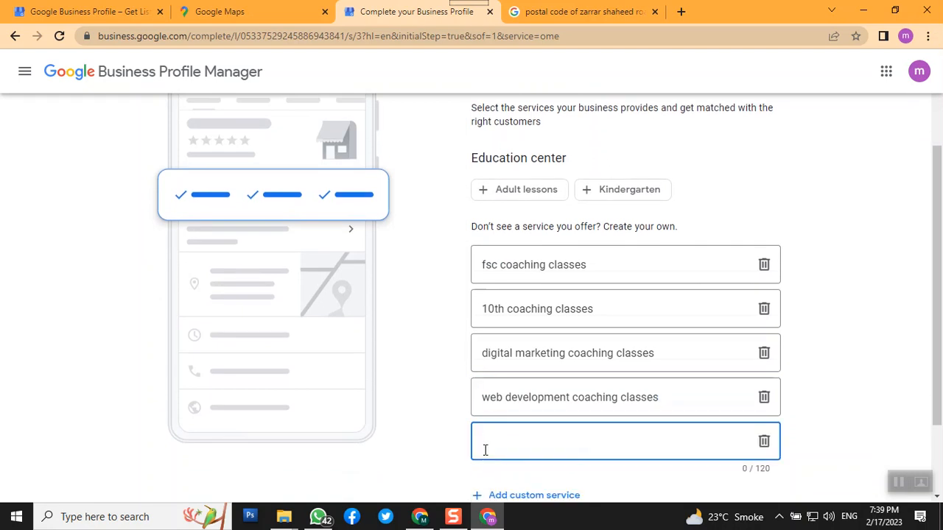
pyautogui.write('online social media coaching classes')
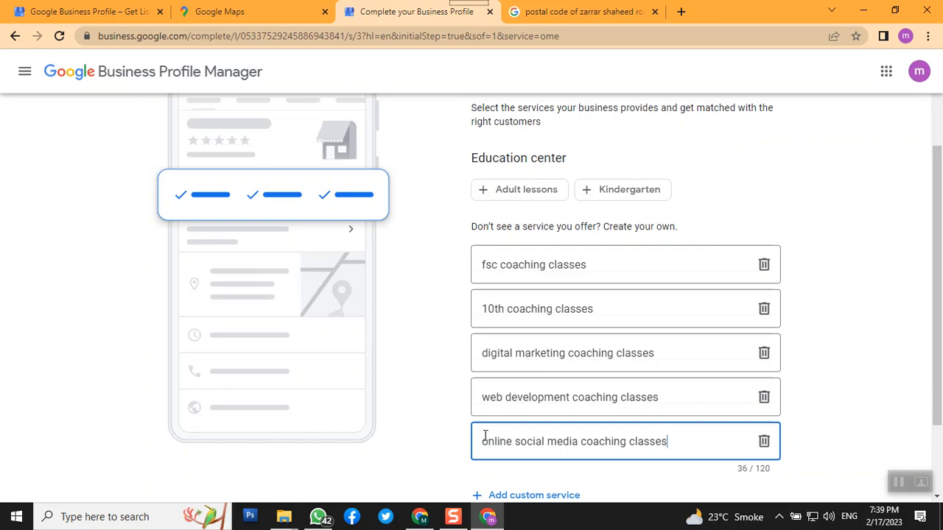
pyautogui.scroll(-2, 516, 420)
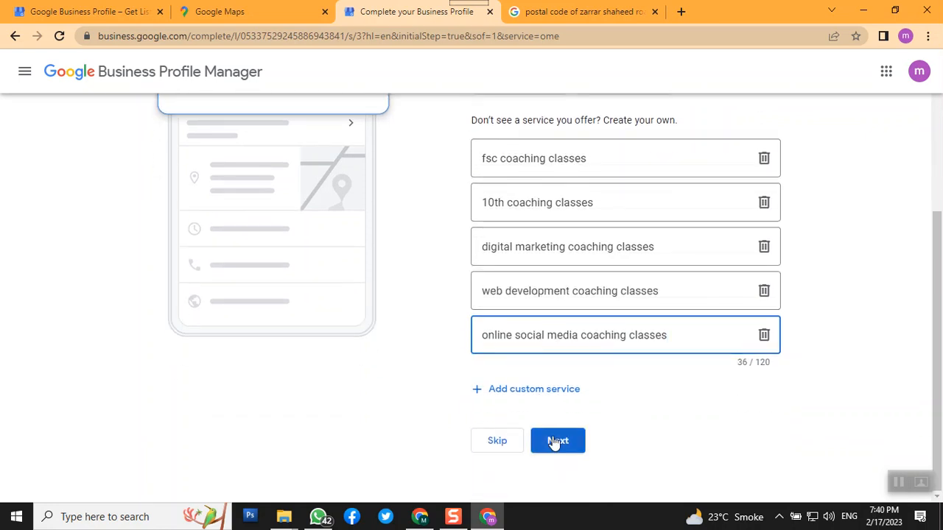
pyautogui.click(554, 440)
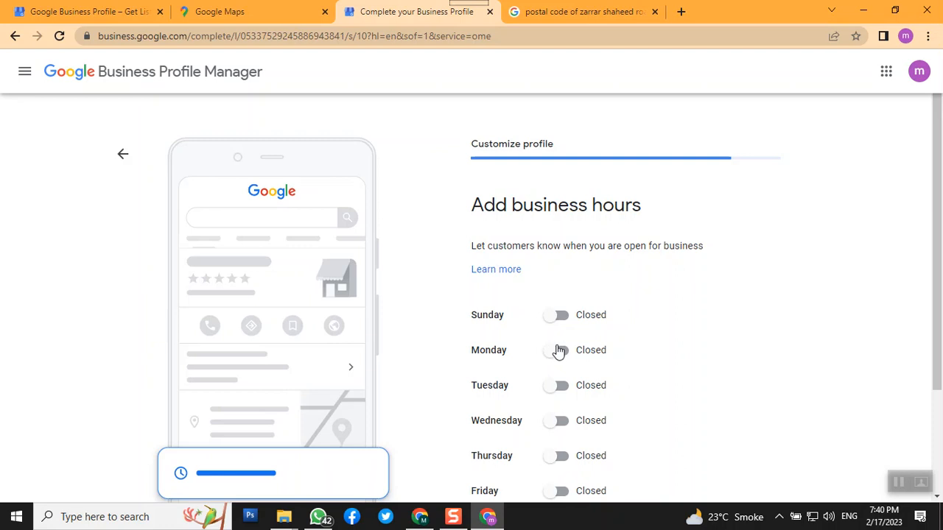
# Step: Set Monday as open from 9:00 AM to 6:00 PM
pyautogui.click(559, 351)
pyautogui.click(507, 373)
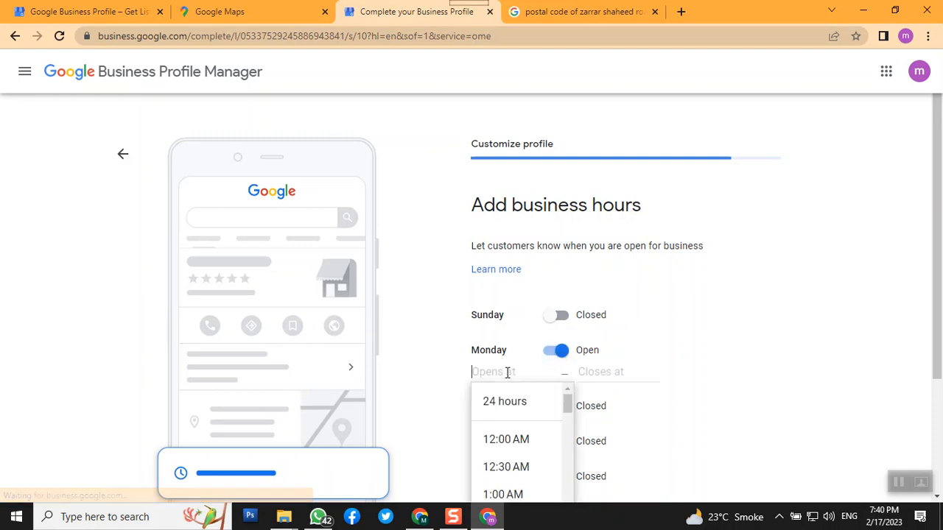
pyautogui.scroll(-3, 498, 426)
pyautogui.scroll(-5, 499, 426)
pyautogui.click(498, 452)
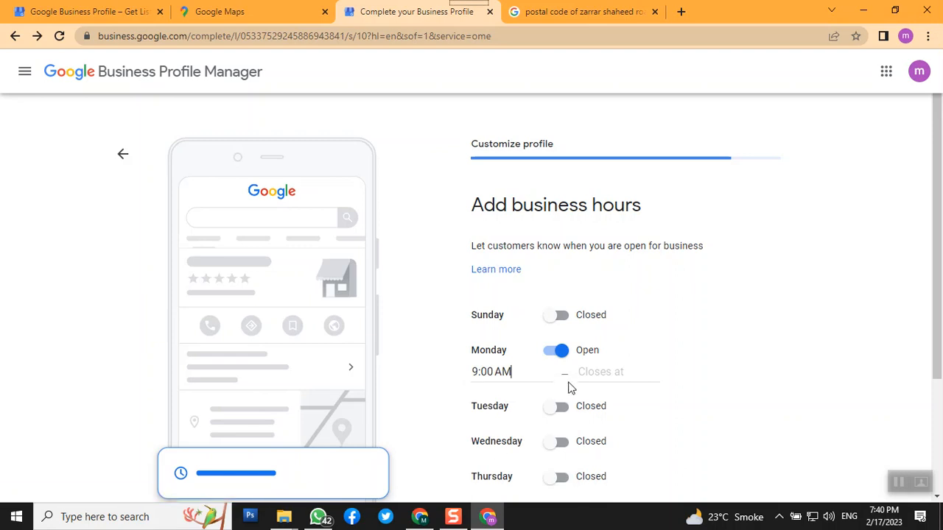
pyautogui.click(591, 371)
pyautogui.scroll(-14, 623, 425)
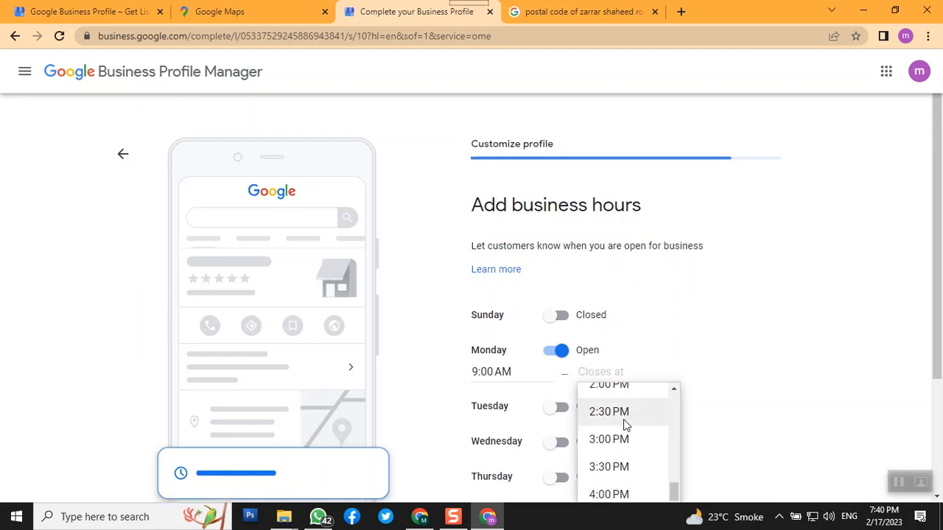
pyautogui.scroll(-4, 624, 425)
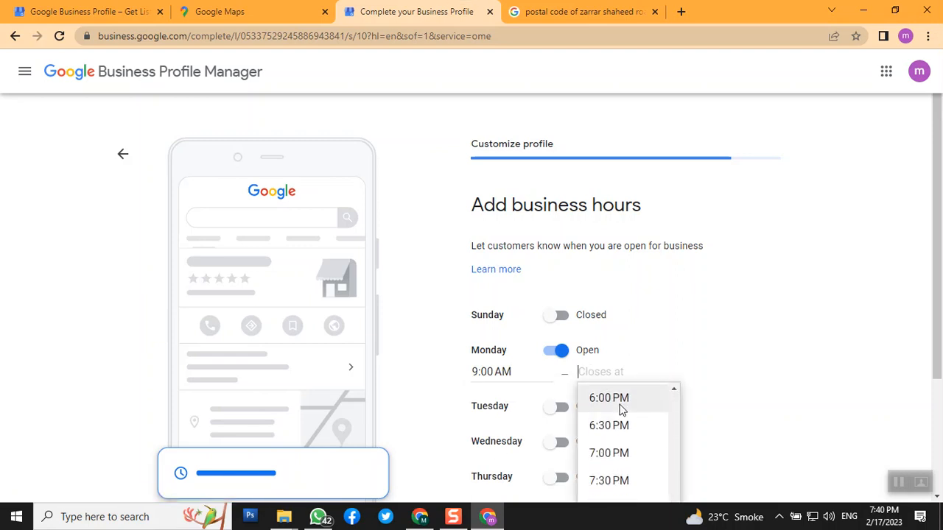
pyautogui.click(623, 407)
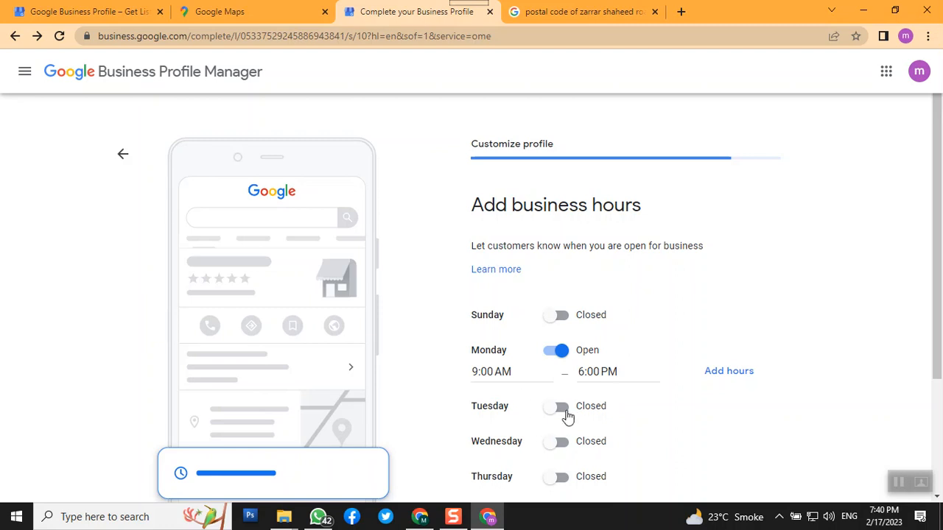
# Step: Set Tuesday and Wednesday as open 24 hours
pyautogui.click(565, 411)
pyautogui.click(496, 429)
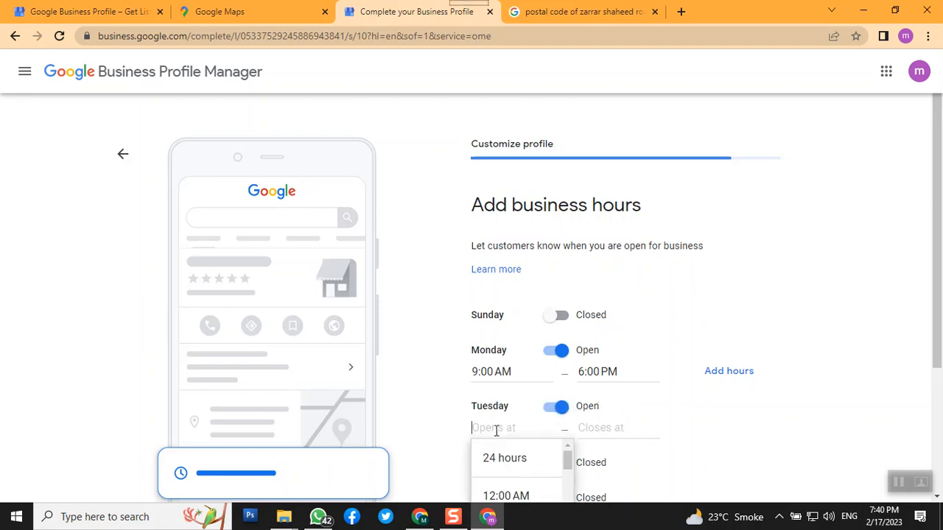
pyautogui.click(505, 459)
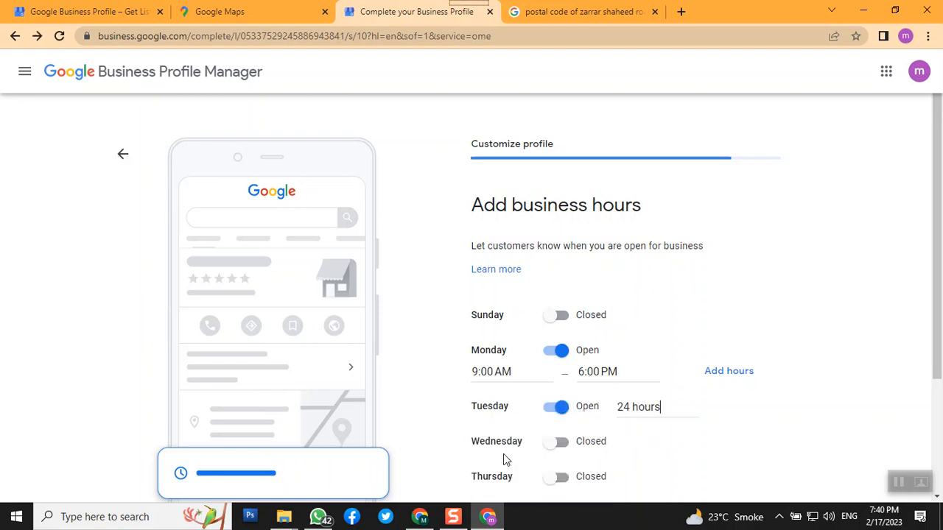
pyautogui.scroll(-1, 748, 407)
pyautogui.scroll(-1, 749, 407)
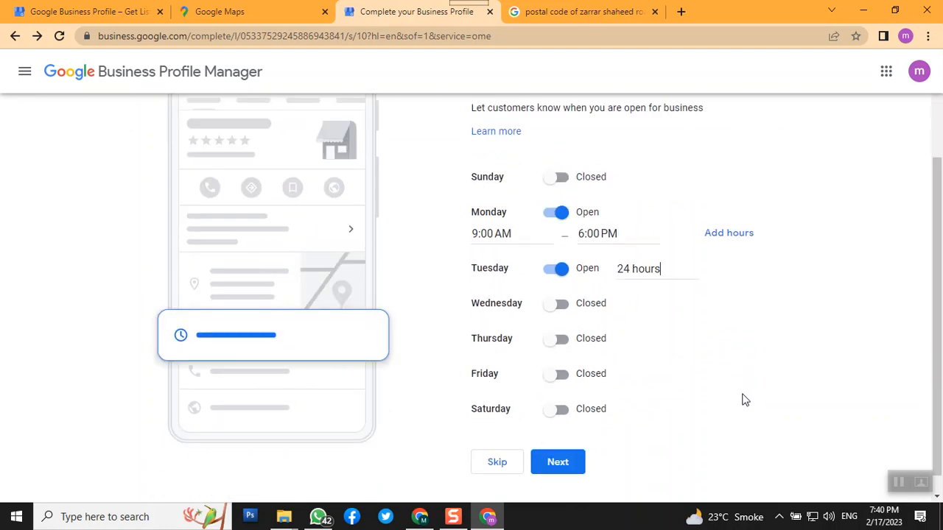
pyautogui.click(562, 305)
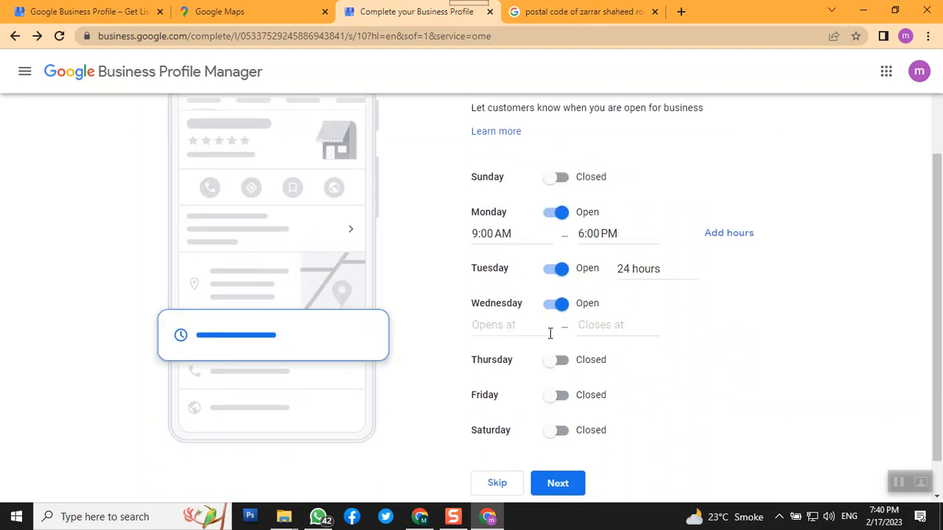
pyautogui.click(526, 328)
pyautogui.click(517, 356)
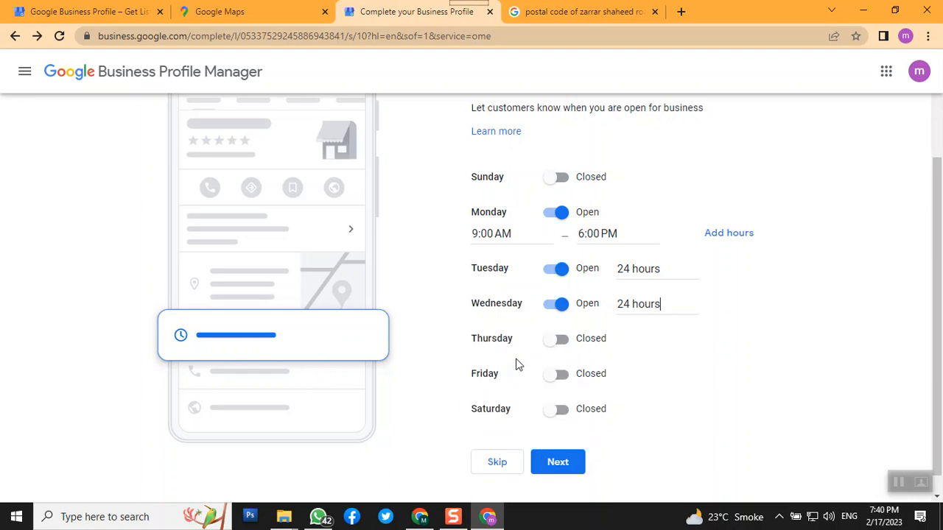
# Step: Set Thursday and Friday as open 24 hours
pyautogui.click(557, 339)
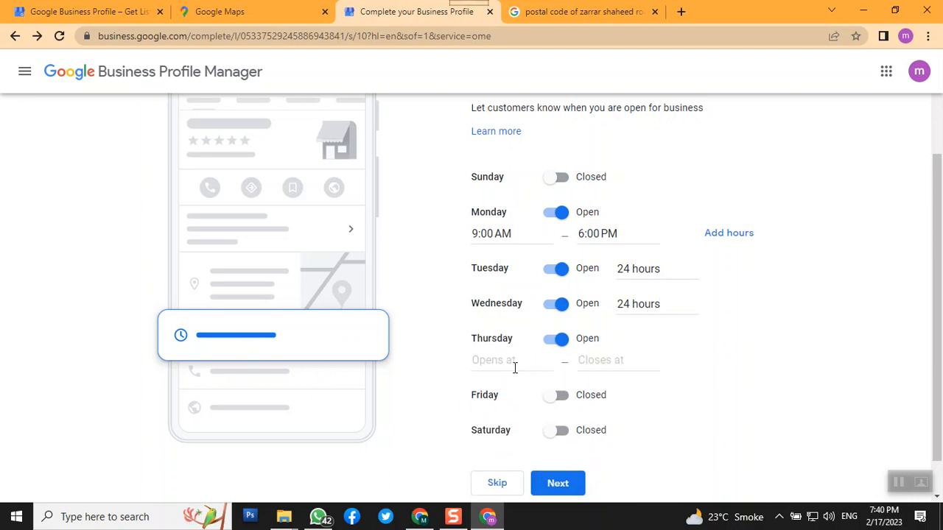
pyautogui.click(514, 363)
pyautogui.click(496, 396)
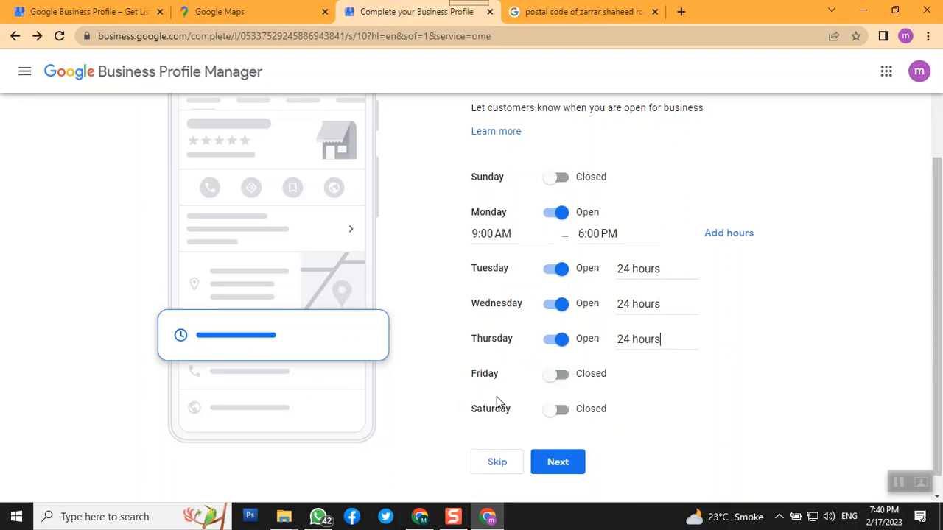
pyautogui.click(562, 377)
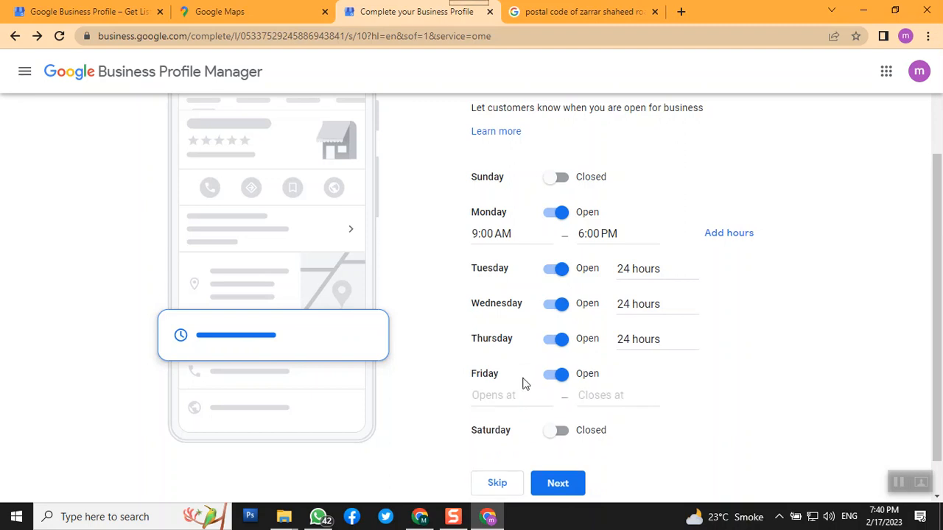
pyautogui.click(510, 396)
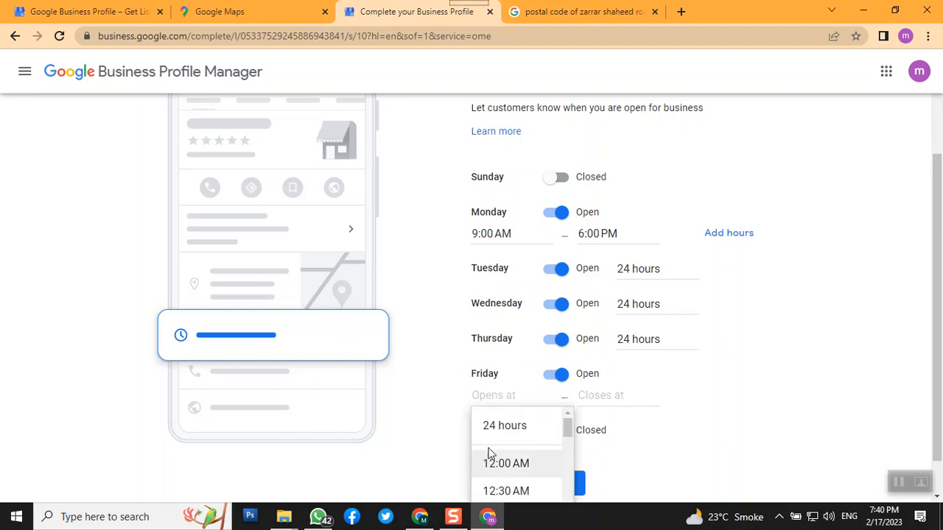
pyautogui.click(503, 429)
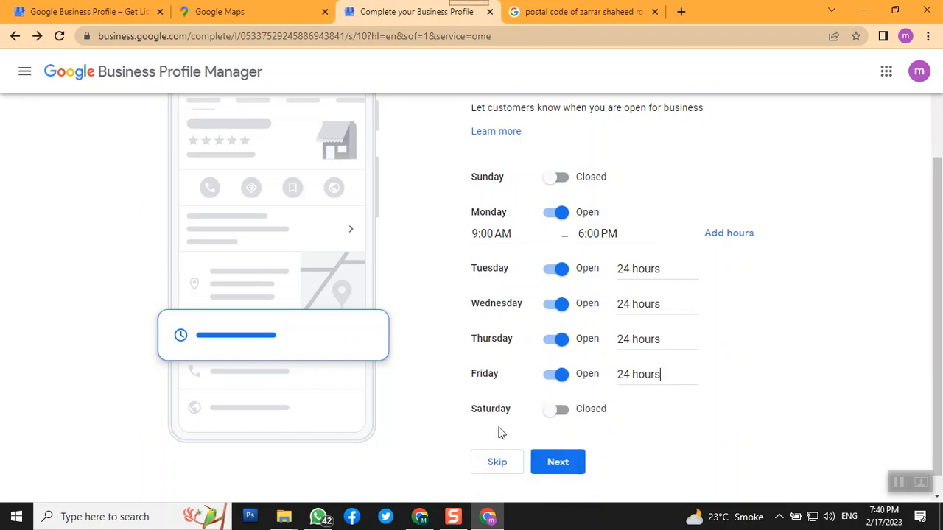
# Step: Set Saturday as open 24 hours and save the weekly business hours
pyautogui.click(562, 411)
pyautogui.click(517, 431)
pyautogui.click(509, 464)
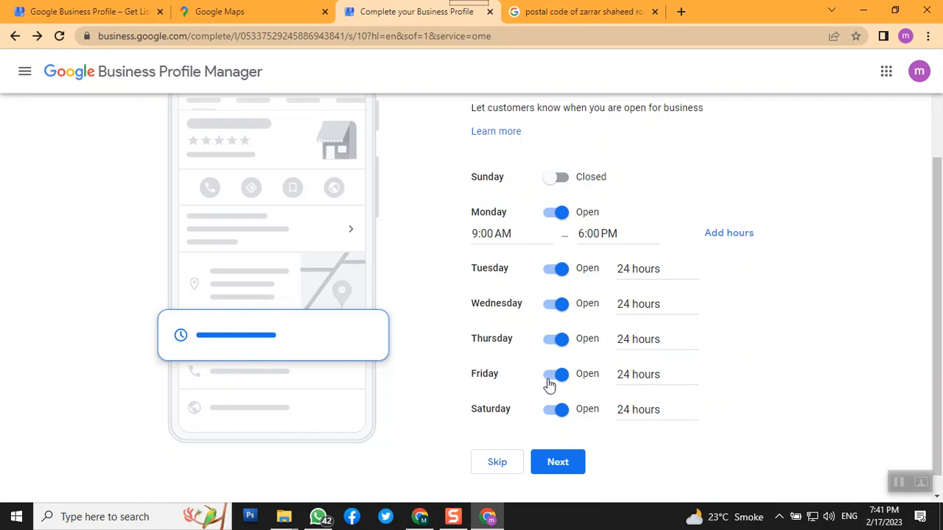
pyautogui.click(552, 466)
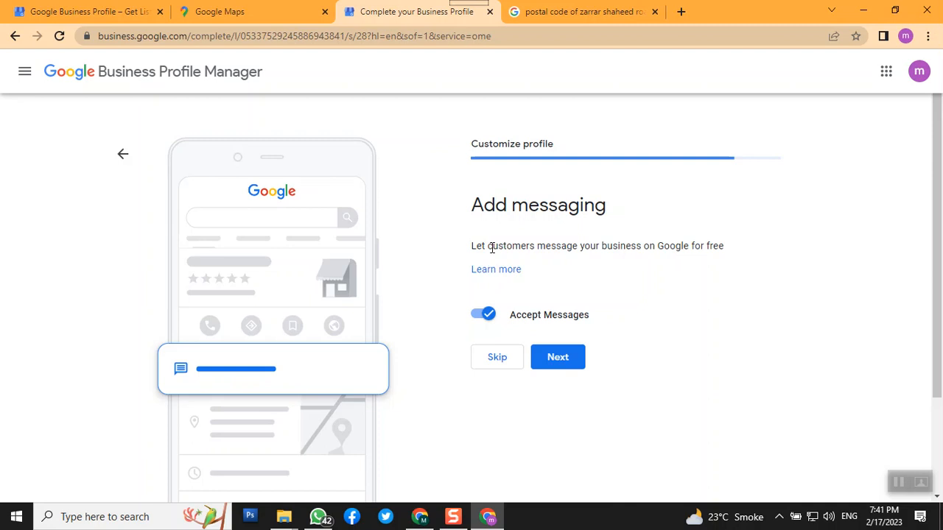
# Step: Keep customer messaging accepted and move on to the empty business description box
pyautogui.click(558, 372)
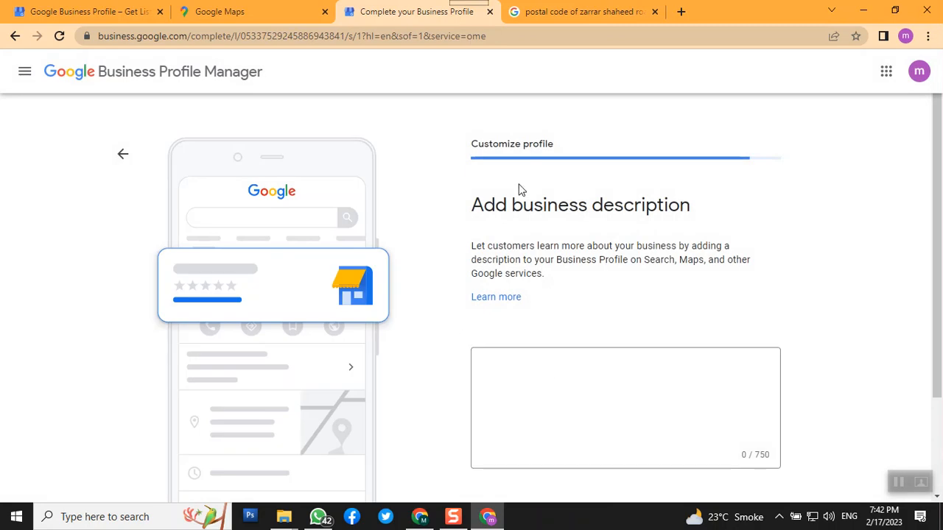
pyautogui.click(574, 380)
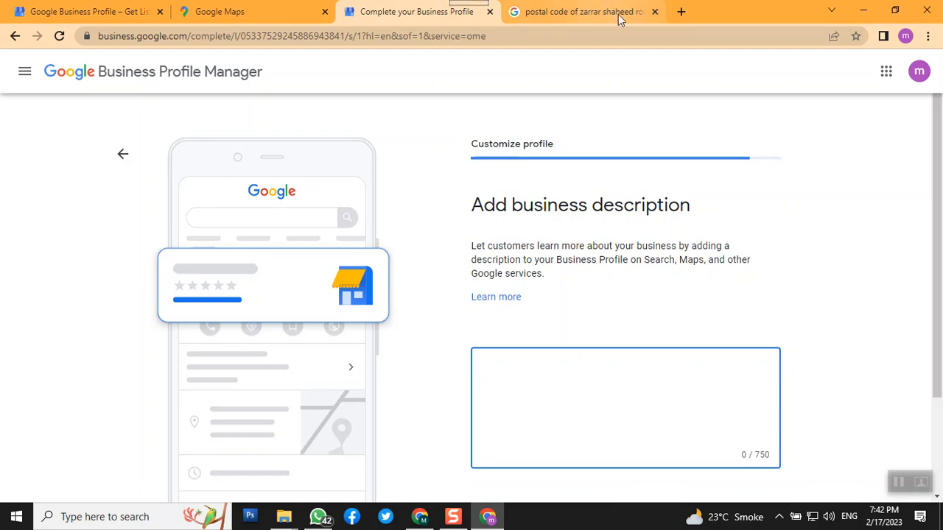
# Step: Switch to the other Chrome window, search Google for chatgpt, and open ChatGPT at chat.openai.com
pyautogui.click(419, 517)
pyautogui.click(772, 12)
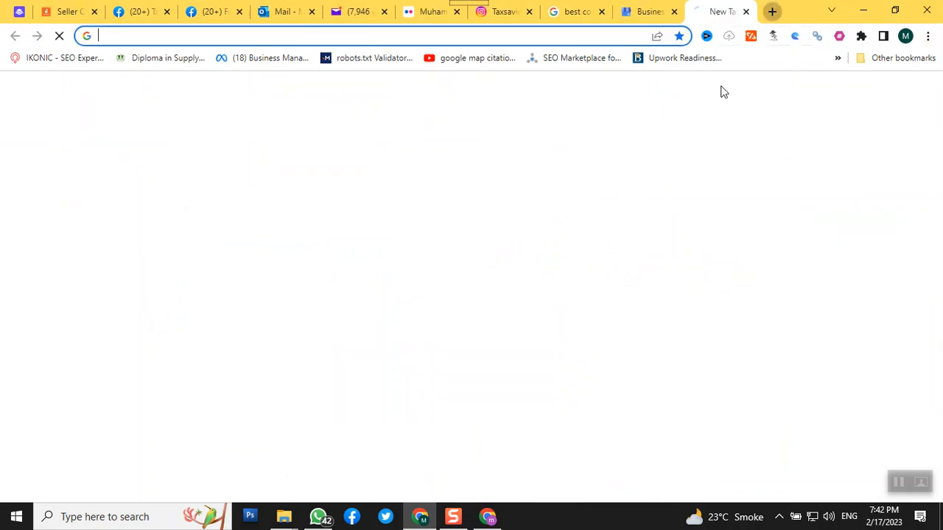
pyautogui.write('chatgpt')
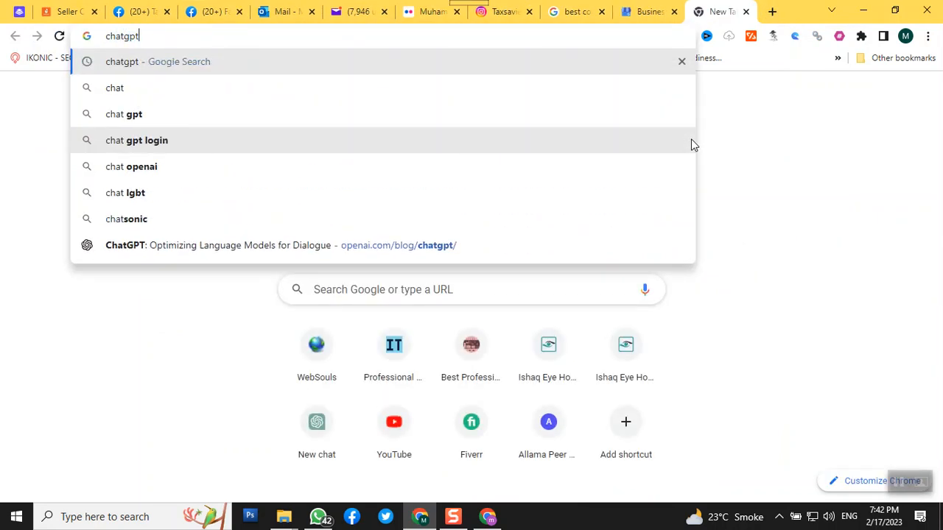
pyautogui.press('Return')
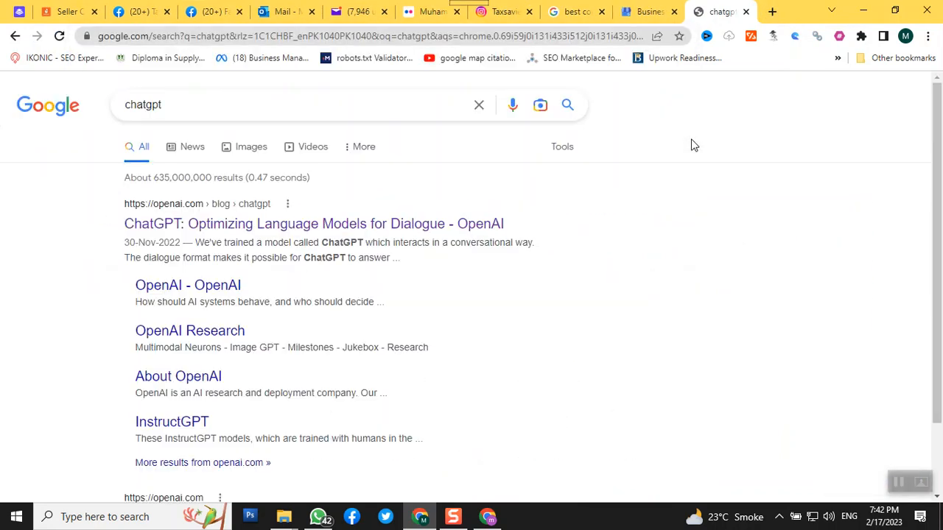
pyautogui.click(152, 224)
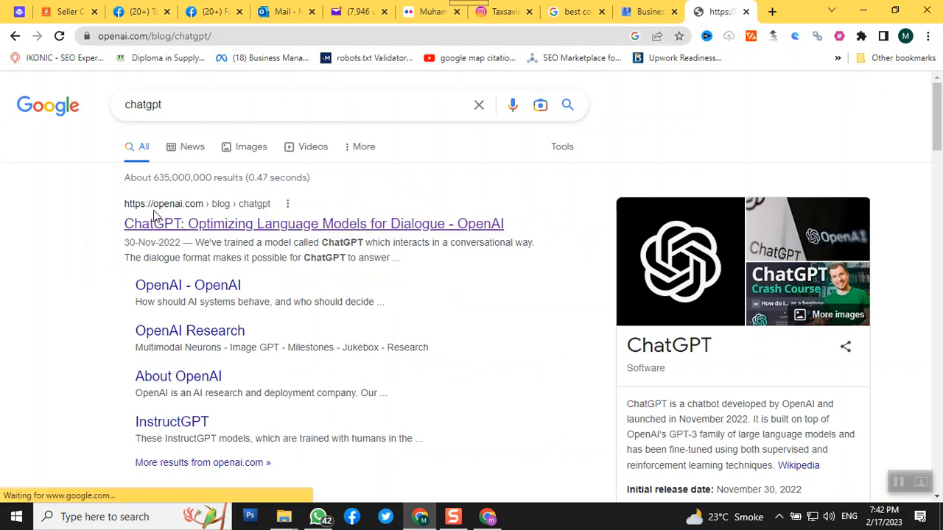
pyautogui.doubleClick(158, 223)
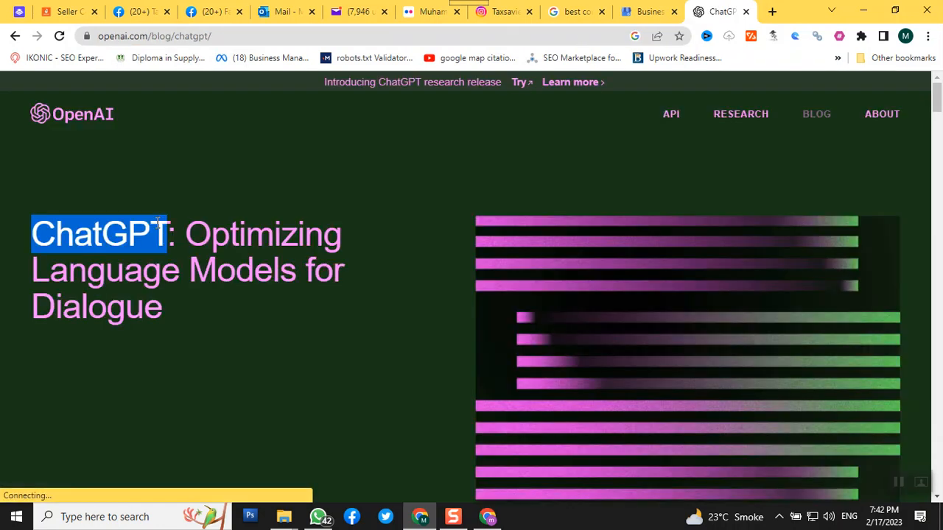
pyautogui.click(524, 83)
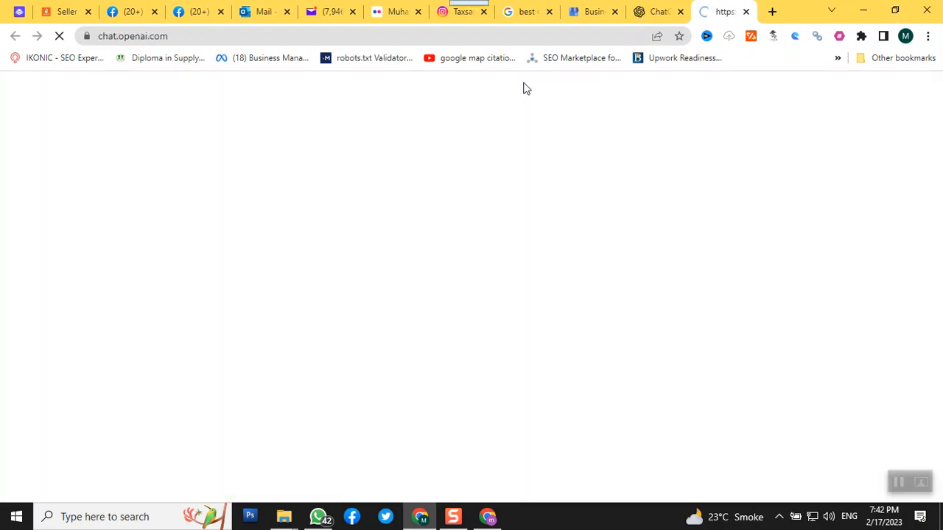
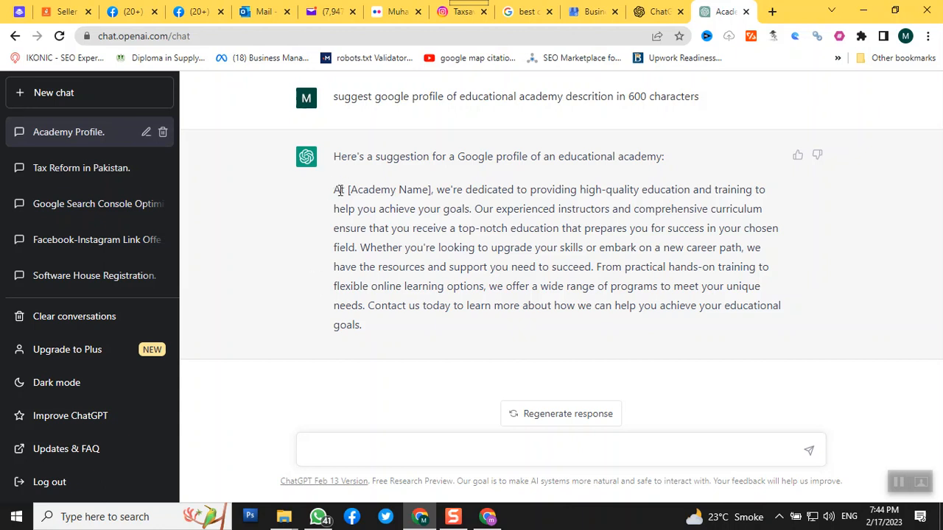
# Step: Copy the ChatGPT-suggested academy description and paste it into the business description box of the profile setup
pyautogui.moveTo(335, 191); pyautogui.dragTo(376, 329)
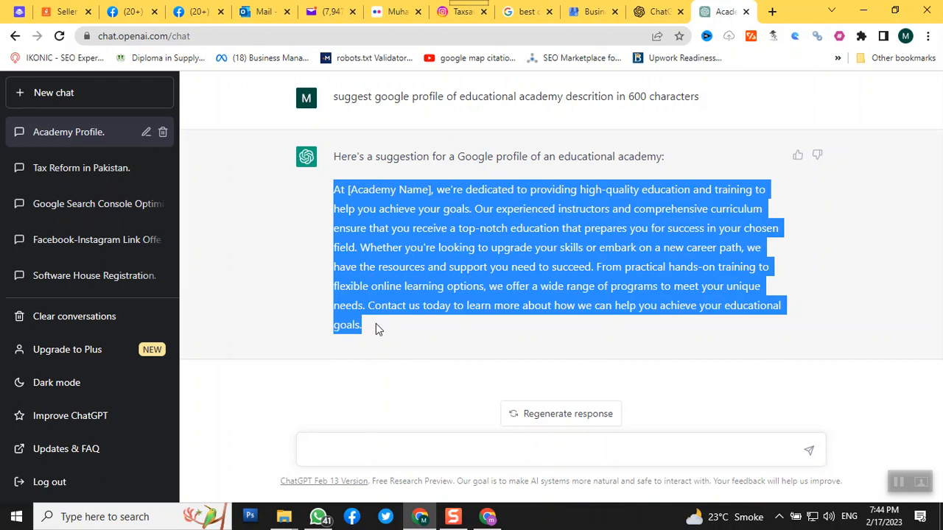
pyautogui.click(487, 517)
pyautogui.click(520, 461)
pyautogui.hotkey('ctrl', 'v')
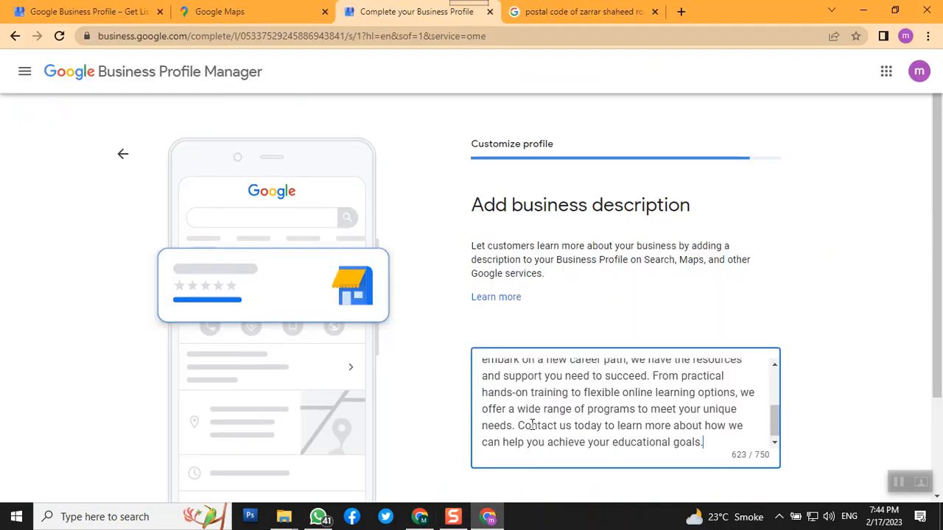
# Step: Replace the [Academy Name] placeholder in the description with Atif Science Academy and submit the description
pyautogui.scroll(3, 534, 422)
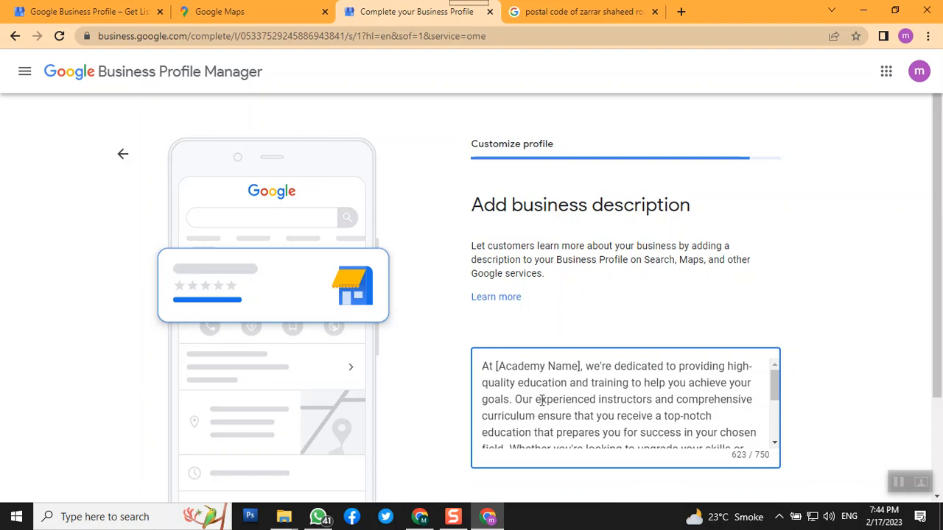
pyautogui.moveTo(498, 367); pyautogui.dragTo(574, 366)
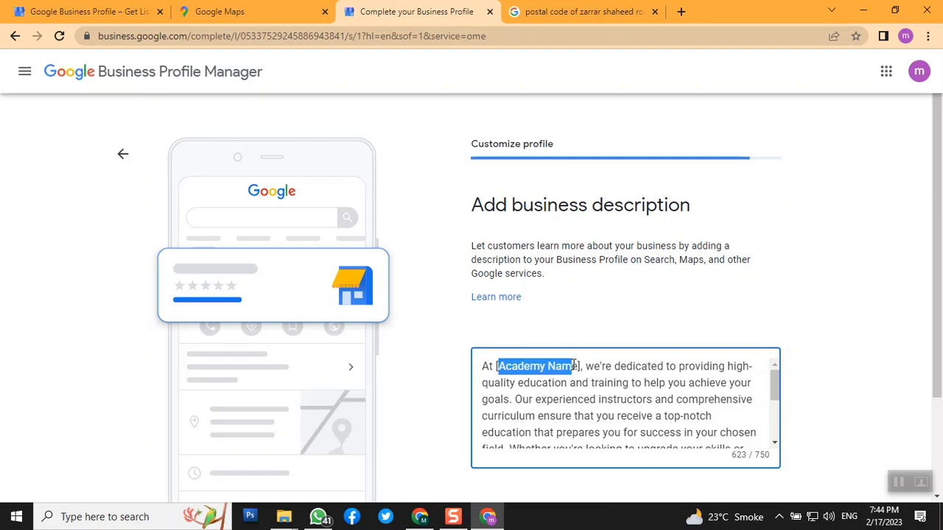
pyautogui.click(495, 368)
pyautogui.moveTo(497, 368); pyautogui.dragTo(581, 368)
pyautogui.write('Atif Science Academy')
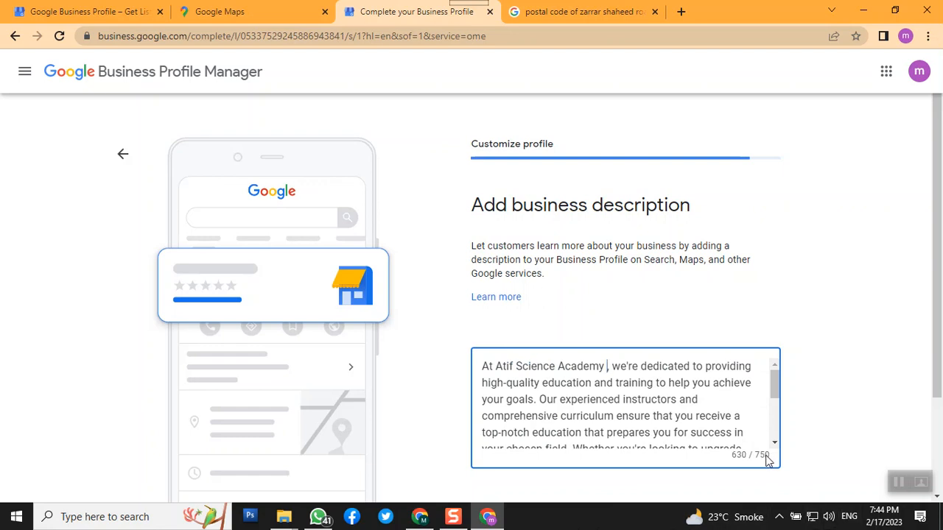
pyautogui.scroll(-2, 794, 408)
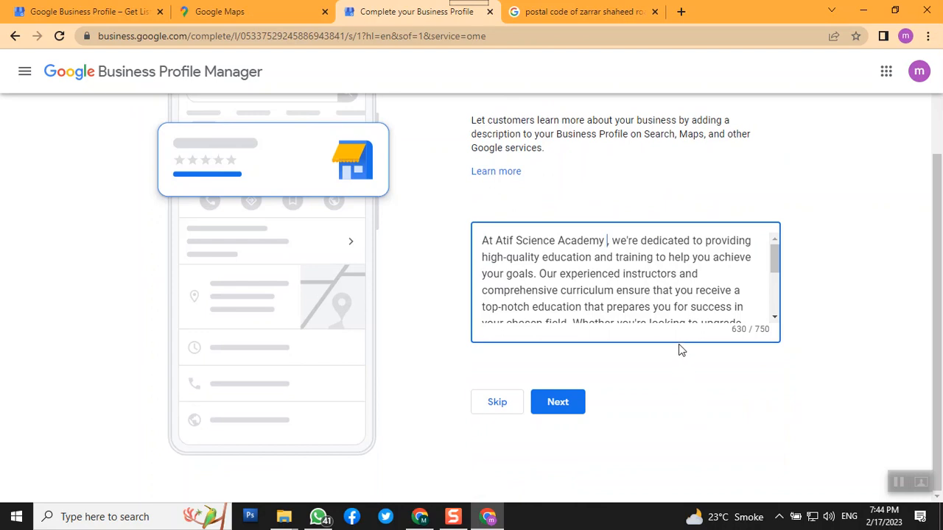
pyautogui.click(576, 408)
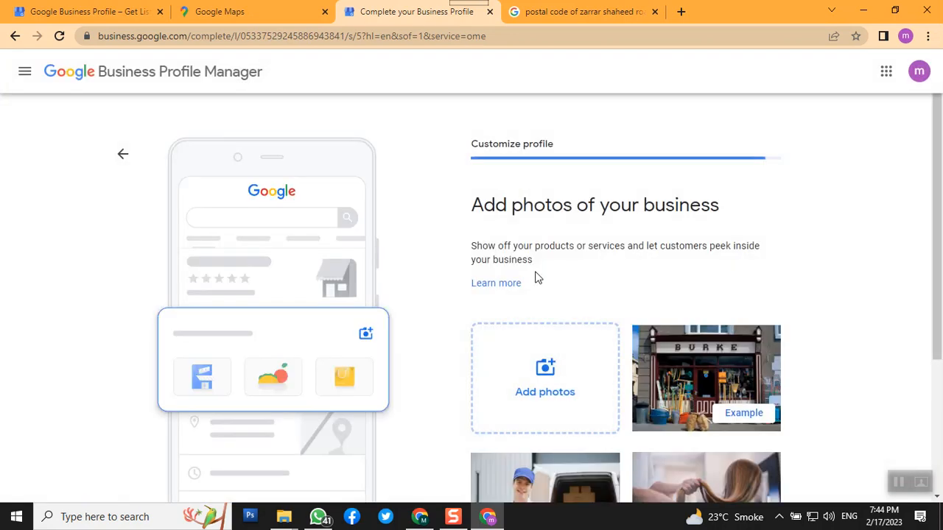
# Step: Skip adding business photos and continue past the verification notice to finish the profile setup
pyautogui.scroll(-2, 580, 324)
pyautogui.scroll(2, 582, 326)
pyautogui.scroll(-1, 631, 290)
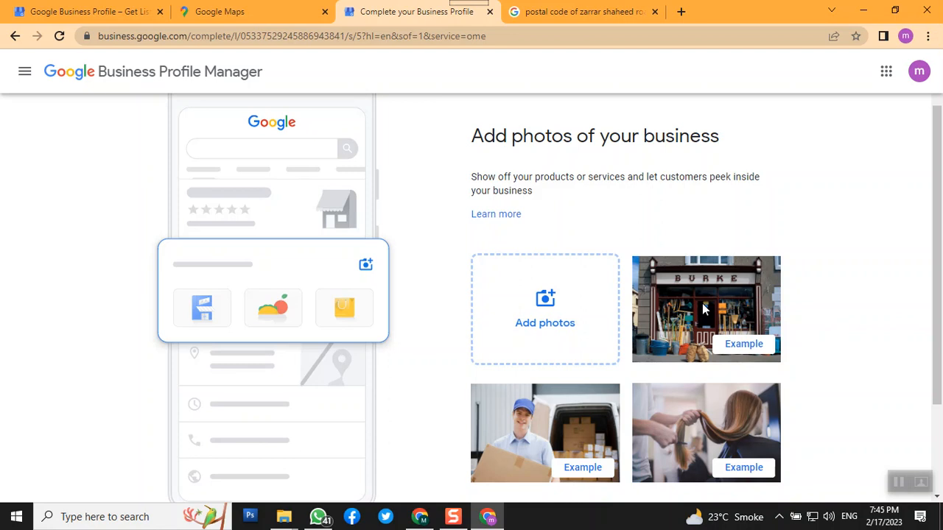
pyautogui.scroll(-2, 697, 306)
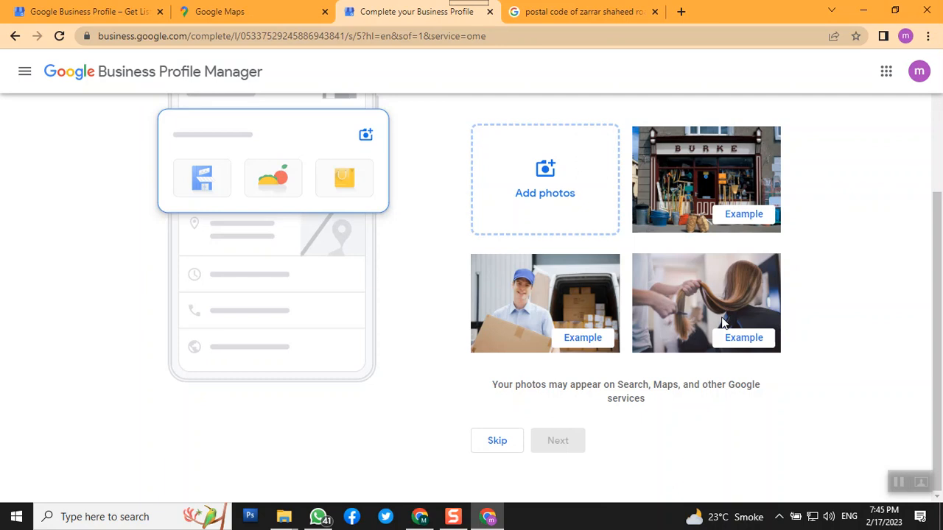
pyautogui.scroll(3, 549, 383)
pyautogui.scroll(-3, 548, 383)
pyautogui.click(495, 442)
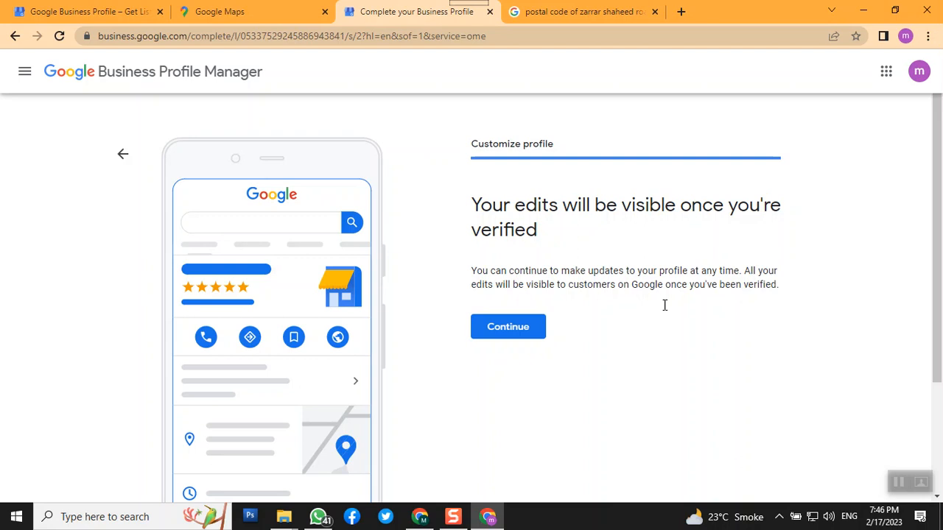
pyautogui.click(517, 328)
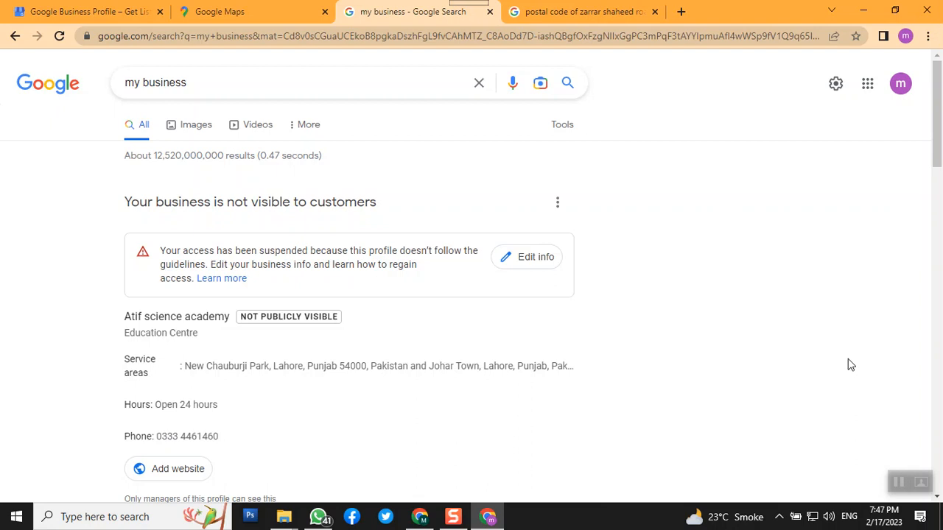
pyautogui.click(185, 440)
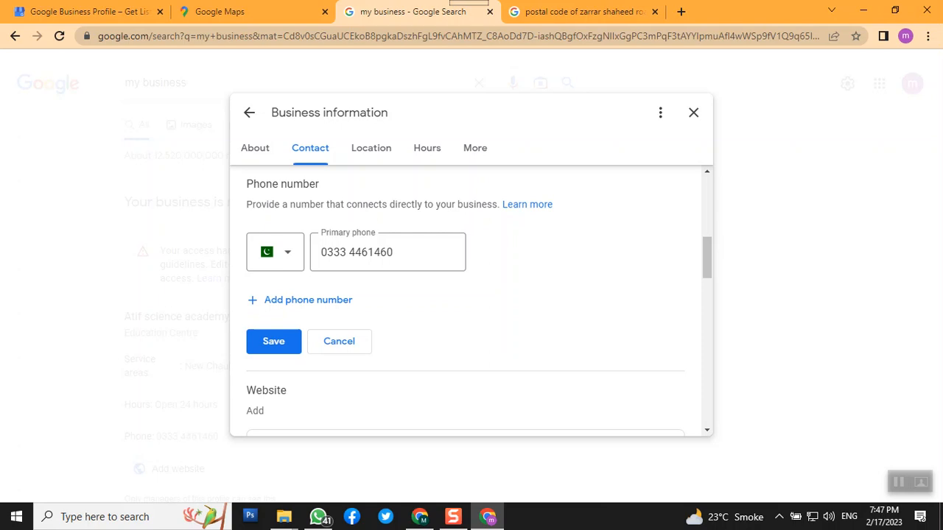
pyautogui.scroll(-1, 339, 359)
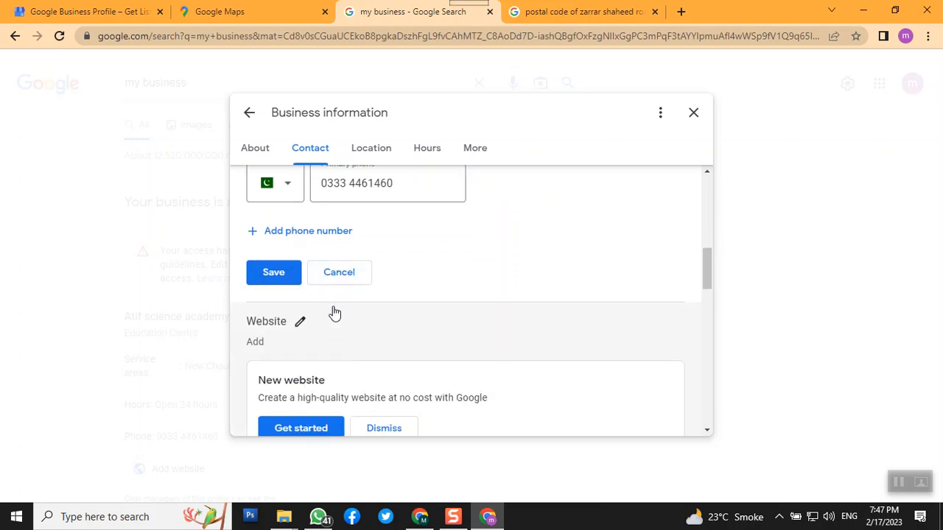
pyautogui.click(337, 279)
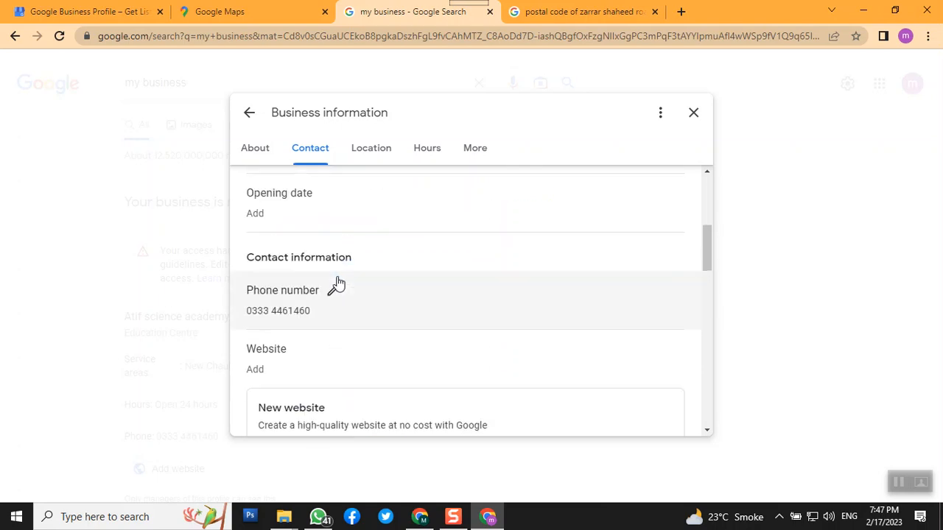
pyautogui.click(759, 276)
# Step: Review the Atif science academy profile listing shown in the Google search results
pyautogui.scroll(-6, 758, 276)
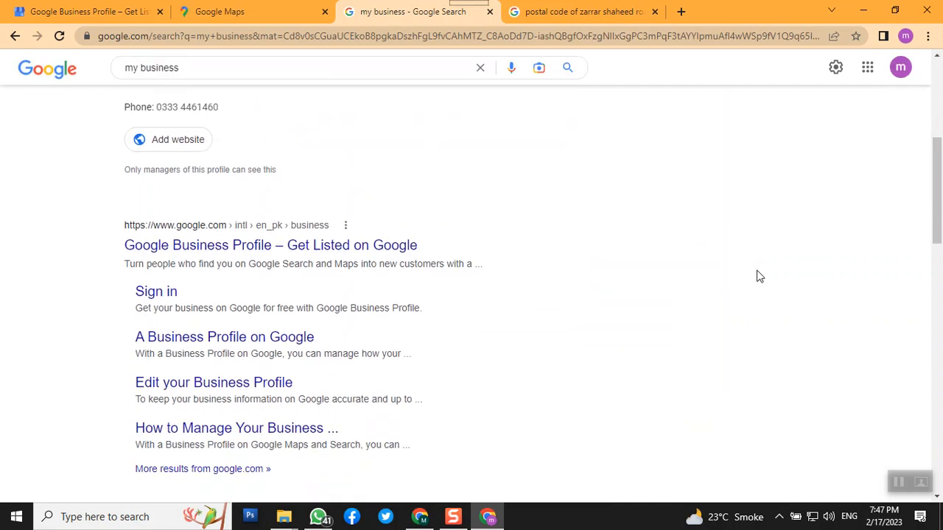
pyautogui.scroll(5, 759, 276)
pyautogui.scroll(1, 759, 276)
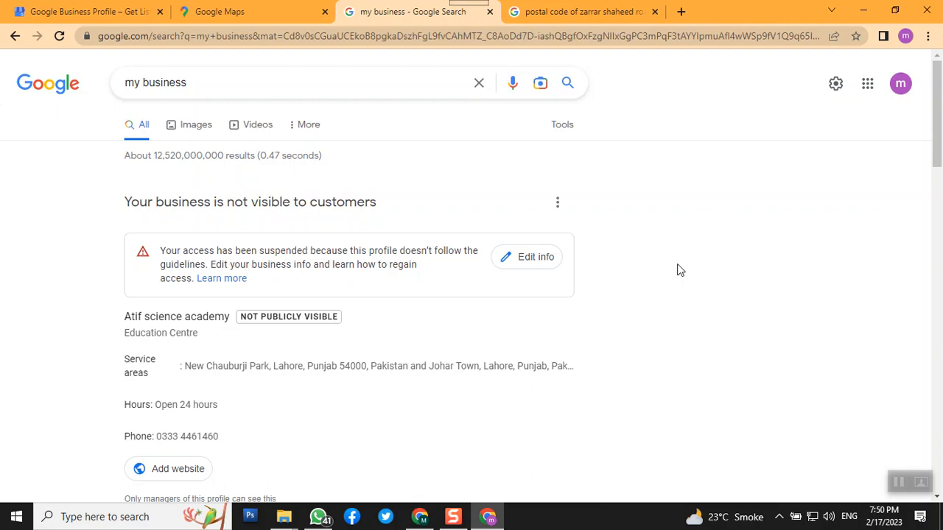
pyautogui.scroll(-2, 617, 374)
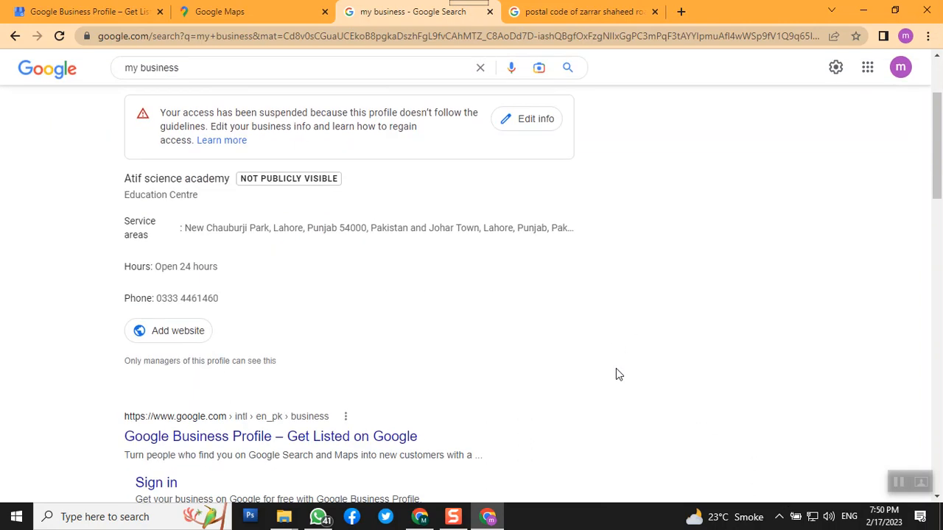
pyautogui.scroll(-2, 617, 375)
pyautogui.scroll(4, 618, 374)
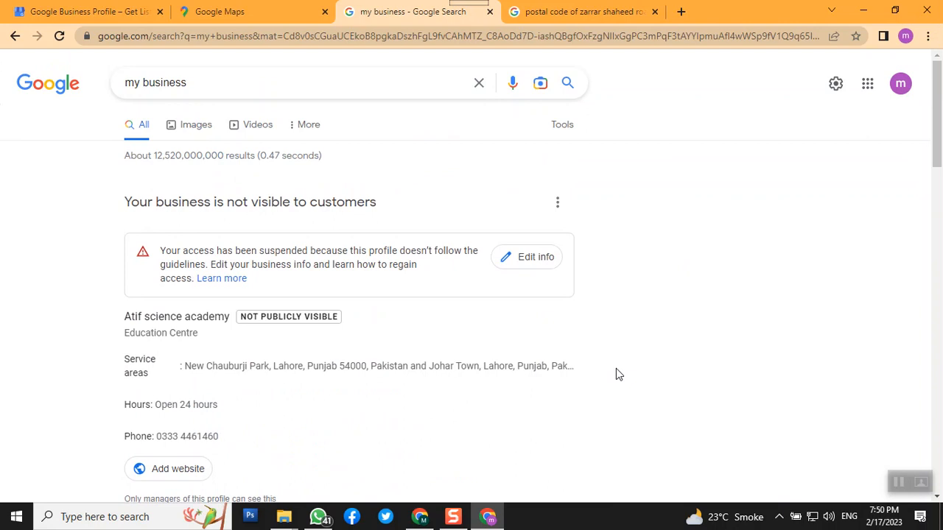